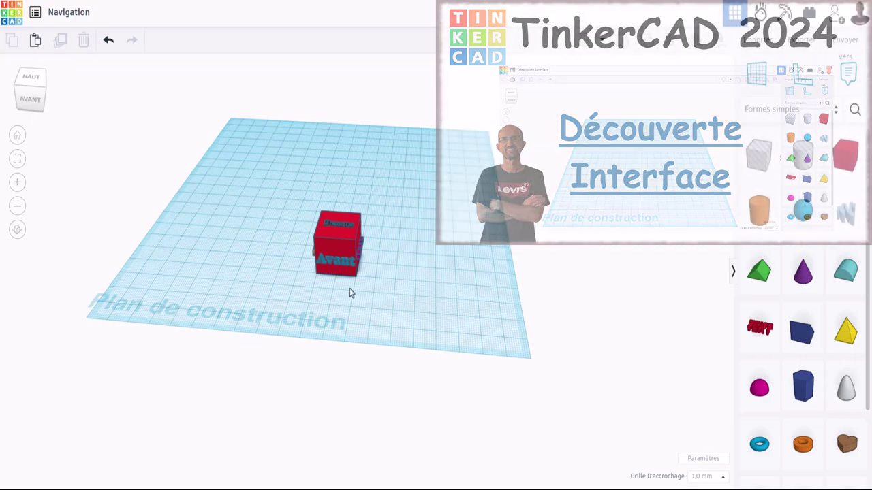
Zoom in and out repeatedly on the red cube to inspect it
{"action": "scroll", "coordinate": [316, 269], "scroll_direction": "up", "scroll_amount": 2}
{"action": "scroll", "coordinate": [307, 262], "scroll_direction": "up", "scroll_amount": 2}
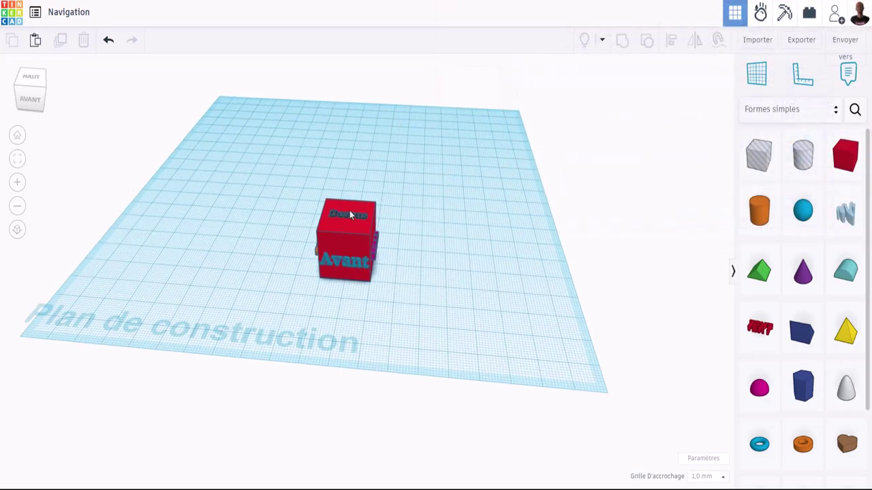
{"action": "scroll", "coordinate": [349, 225], "scroll_direction": "up", "scroll_amount": 3}
{"action": "scroll", "coordinate": [355, 232], "scroll_direction": "up", "scroll_amount": 3}
{"action": "scroll", "coordinate": [356, 233], "scroll_direction": "down", "scroll_amount": 3}
{"action": "scroll", "coordinate": [357, 233], "scroll_direction": "down", "scroll_amount": 2}
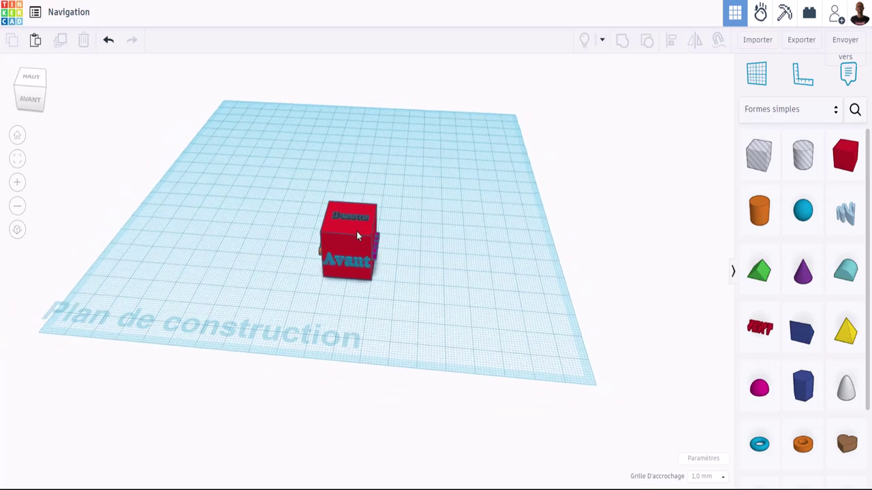
{"action": "scroll", "coordinate": [356, 232], "scroll_direction": "down", "scroll_amount": 1}
{"action": "scroll", "coordinate": [356, 232], "scroll_direction": "down", "scroll_amount": 1}
{"action": "scroll", "coordinate": [354, 232], "scroll_direction": "up", "scroll_amount": 1}
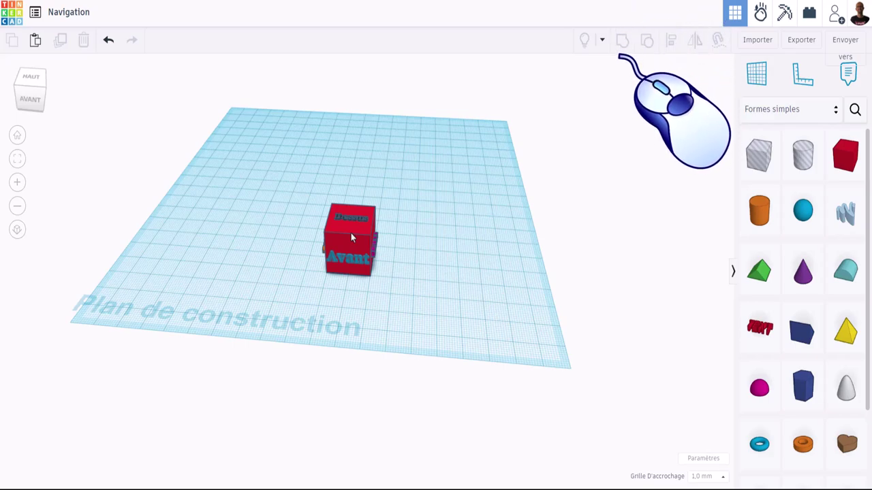
{"action": "scroll", "coordinate": [351, 233], "scroll_direction": "up", "scroll_amount": 1}
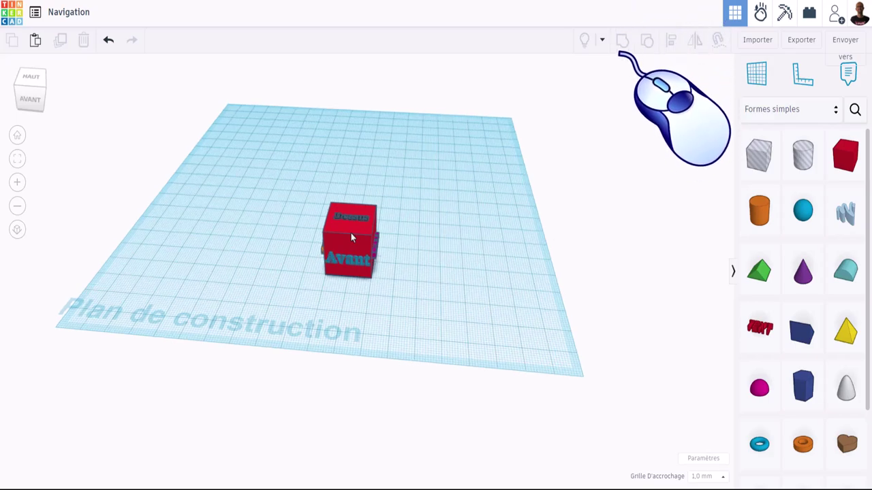
{"action": "scroll", "coordinate": [351, 233], "scroll_direction": "up", "scroll_amount": 1}
{"action": "scroll", "coordinate": [346, 231], "scroll_direction": "up", "scroll_amount": 2}
{"action": "scroll", "coordinate": [342, 223], "scroll_direction": "up", "scroll_amount": 2}
{"action": "scroll", "coordinate": [344, 220], "scroll_direction": "down", "scroll_amount": 3}
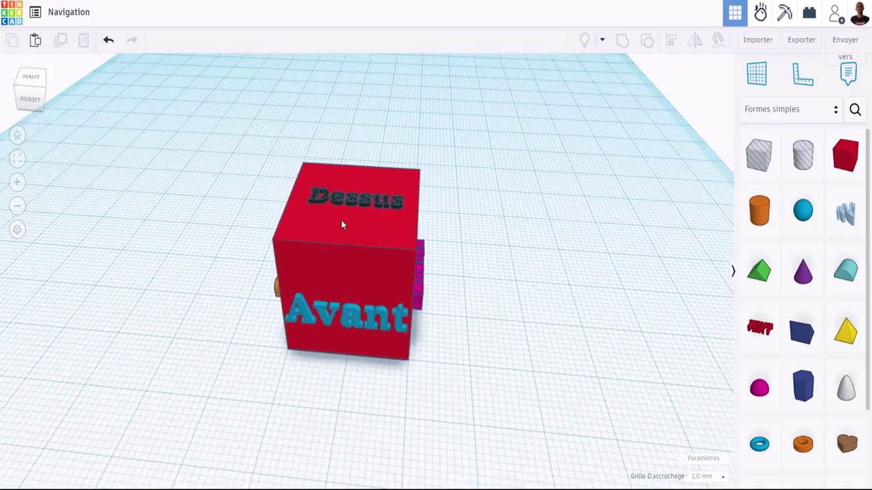
{"action": "scroll", "coordinate": [341, 221], "scroll_direction": "down", "scroll_amount": 2}
{"action": "scroll", "coordinate": [341, 218], "scroll_direction": "down", "scroll_amount": 1}
{"action": "scroll", "coordinate": [342, 225], "scroll_direction": "down", "scroll_amount": 1}
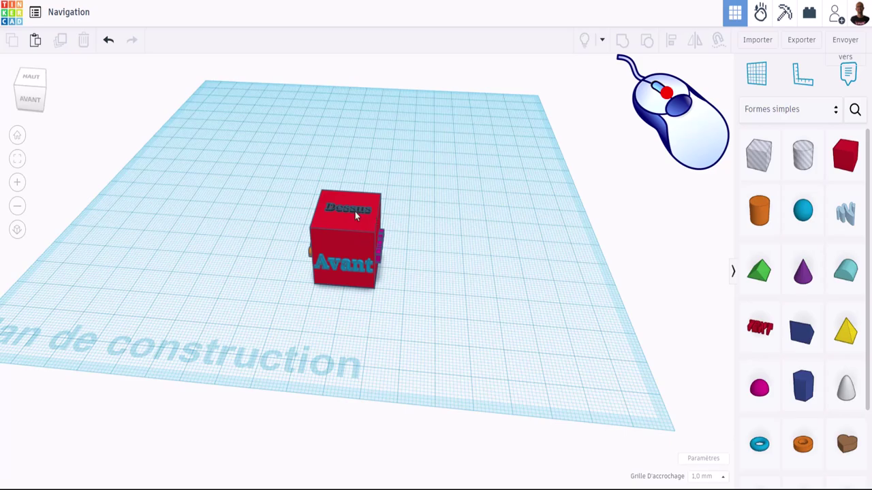
Orbit the workplane around the cube to view it from a rotated angle
{"action": "mouse_move", "coordinate": [355, 213]}
{"action": "right_mouse_down"}
{"action": "mouse_move", "coordinate": [186, 220]}
{"action": "mouse_move", "coordinate": [390, 270]}
{"action": "mouse_move", "coordinate": [522, 253]}
{"action": "mouse_move", "coordinate": [418, 153]}
{"action": "mouse_move", "coordinate": [300, 227]}
{"action": "mouse_move", "coordinate": [392, 250]}
{"action": "right_mouse_up"}
{"action": "scroll", "coordinate": [395, 247], "scroll_direction": "down", "scroll_amount": 3}
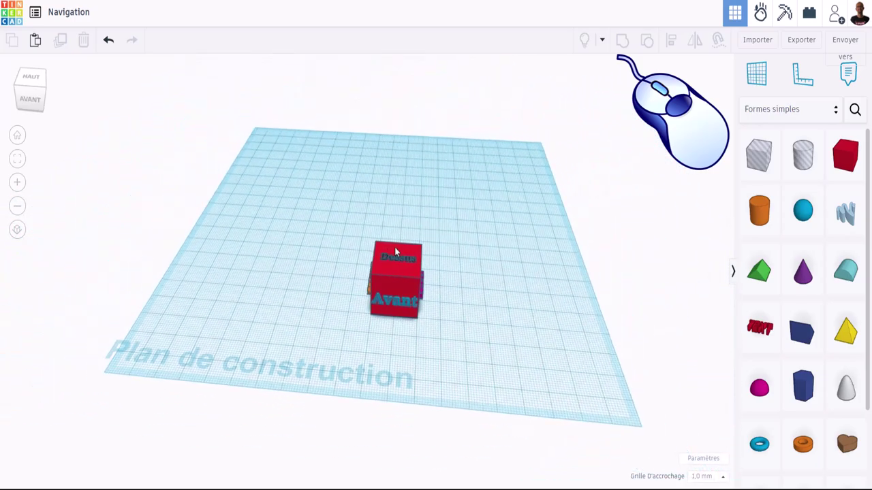
{"action": "scroll", "coordinate": [394, 247], "scroll_direction": "up", "scroll_amount": 2}
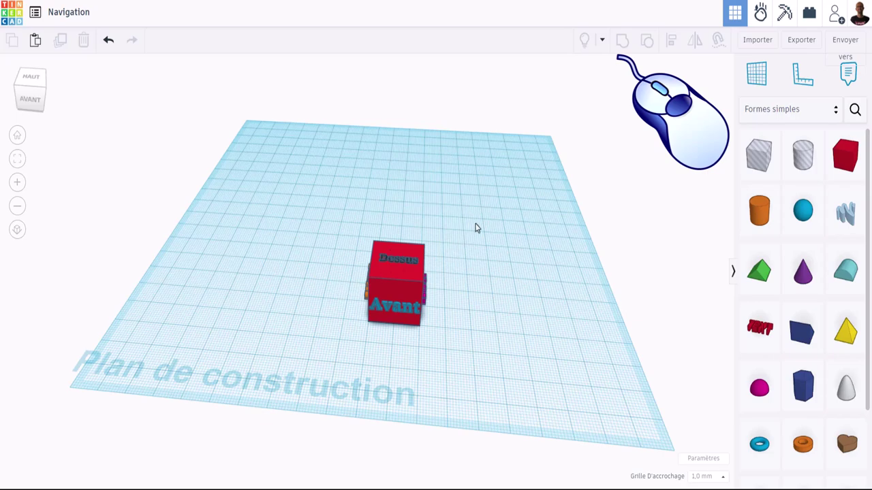
{"action": "mouse_move", "coordinate": [474, 225]}
{"action": "right_mouse_down"}
{"action": "mouse_move", "coordinate": [359, 233]}
{"action": "mouse_move", "coordinate": [101, 223]}
{"action": "mouse_move", "coordinate": [127, 238]}
{"action": "mouse_move", "coordinate": [307, 258]}
{"action": "mouse_move", "coordinate": [541, 236]}
{"action": "mouse_move", "coordinate": [395, 269]}
{"action": "right_mouse_up"}
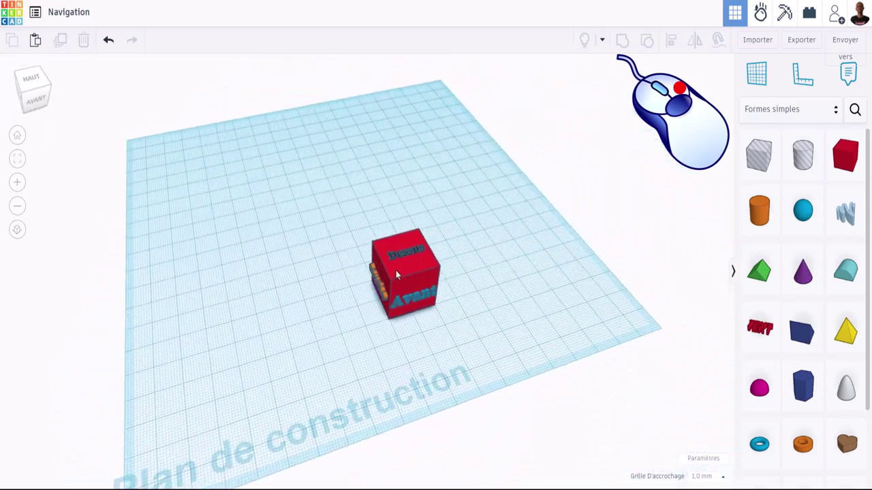
Select the red cube, orbit around it, then deselect it
{"action": "left_click", "coordinate": [395, 270]}
{"action": "mouse_move", "coordinate": [518, 264]}
{"action": "right_mouse_down"}
{"action": "mouse_move", "coordinate": [331, 243]}
{"action": "mouse_move", "coordinate": [152, 249]}
{"action": "mouse_move", "coordinate": [269, 279]}
{"action": "mouse_move", "coordinate": [461, 273]}
{"action": "mouse_move", "coordinate": [537, 252]}
{"action": "mouse_move", "coordinate": [539, 243]}
{"action": "right_mouse_up"}
{"action": "left_click", "coordinate": [547, 176]}
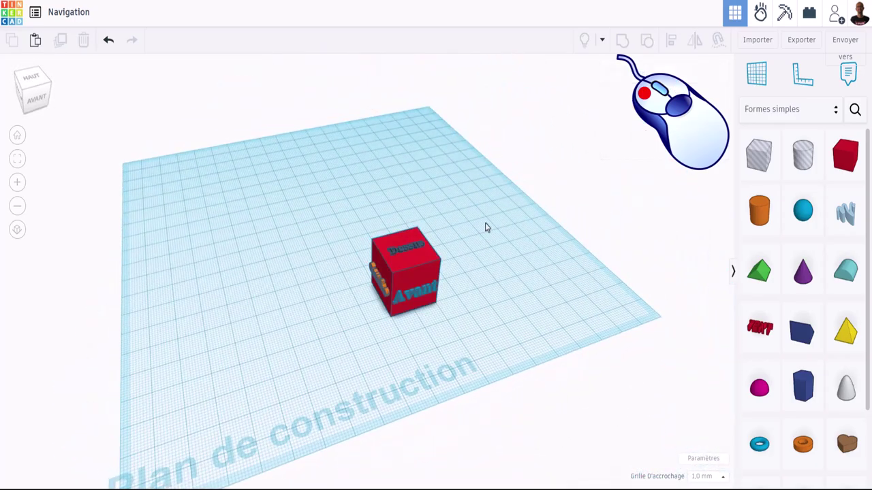
Select the red cube, zoom, and orbit to a more frontal view of the workplane
{"action": "left_click", "coordinate": [407, 263]}
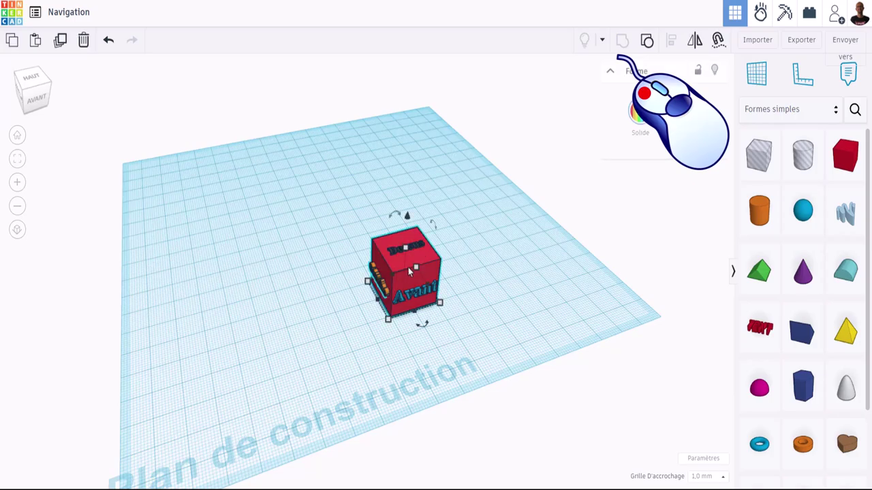
{"action": "scroll", "coordinate": [412, 273], "scroll_direction": "up", "scroll_amount": 2}
{"action": "scroll", "coordinate": [415, 277], "scroll_direction": "up", "scroll_amount": 2}
{"action": "scroll", "coordinate": [416, 277], "scroll_direction": "down", "scroll_amount": 2}
{"action": "scroll", "coordinate": [415, 277], "scroll_direction": "down", "scroll_amount": 2}
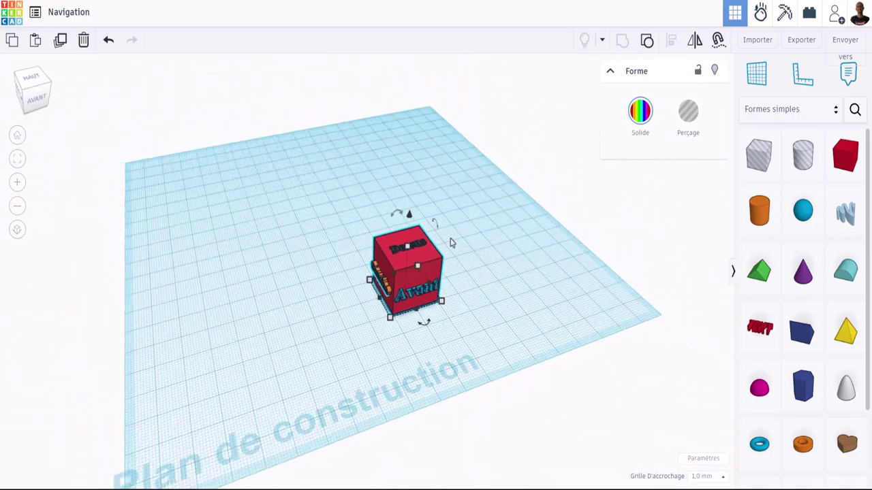
{"action": "right_click_drag", "start_coordinate": [485, 227], "coordinate": [461, 232]}
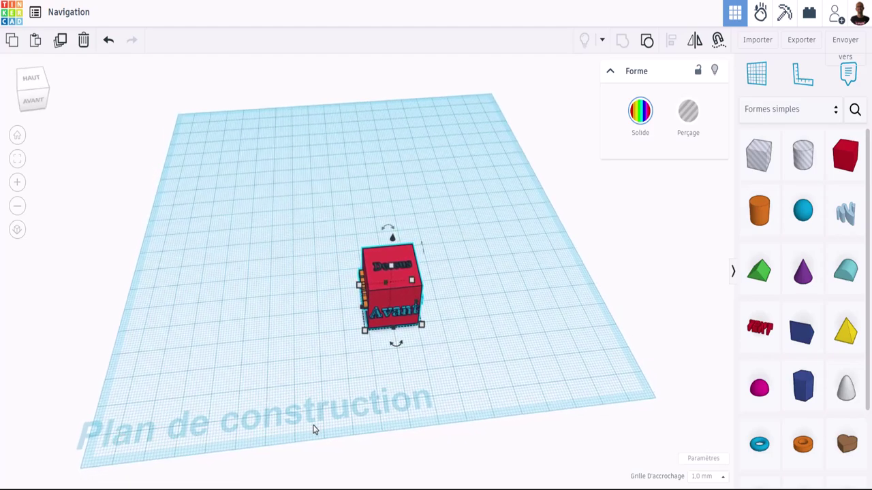
Reset to the Home view, pan the workplane up, and orbit to show the Gauche face
{"action": "left_click", "coordinate": [18, 136]}
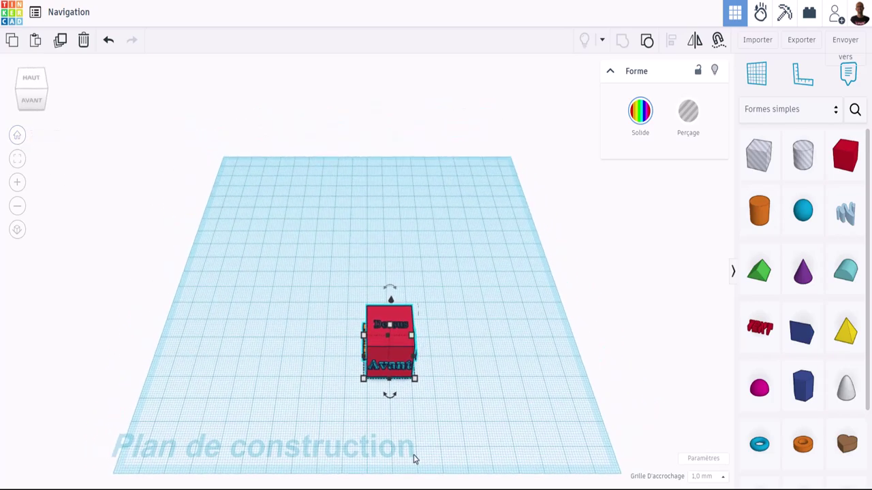
{"action": "middle_click_drag", "start_coordinate": [475, 380], "coordinate": [462, 332]}
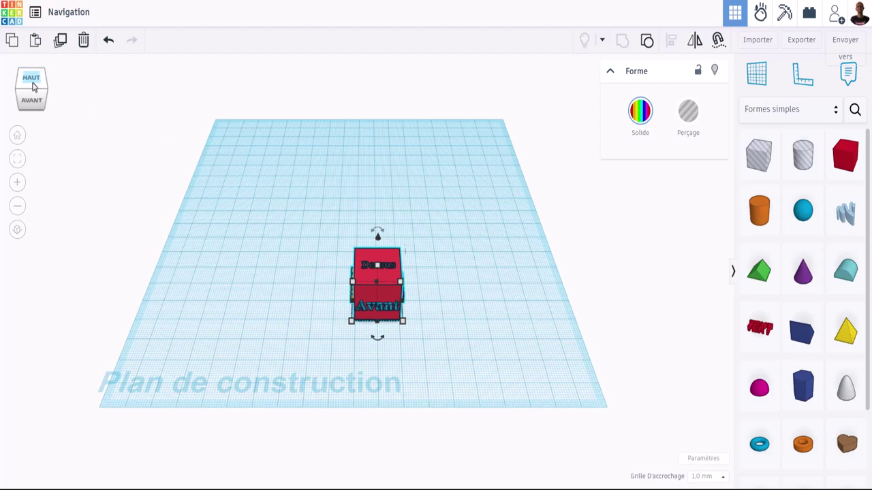
{"action": "left_click_drag", "start_coordinate": [29, 88], "coordinate": [42, 86]}
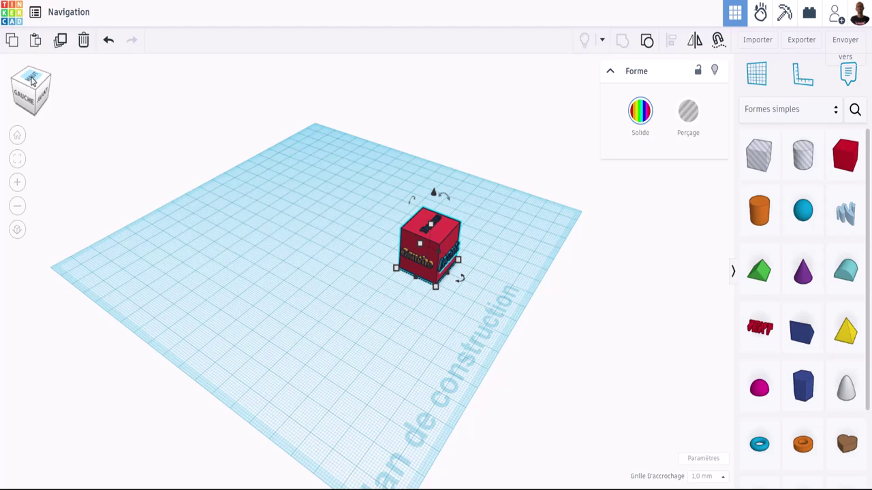
Use the view cube to cycle through top, back, right, front and left views
{"action": "left_click", "coordinate": [32, 79]}
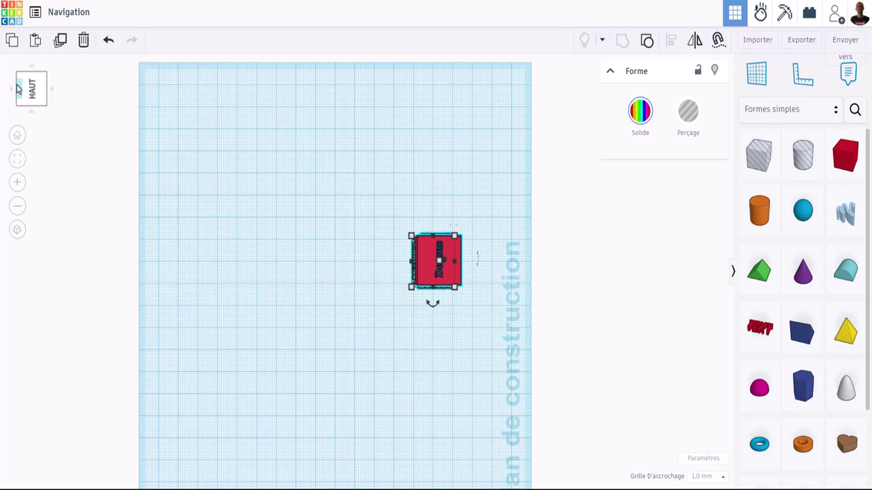
{"action": "left_click", "coordinate": [22, 92]}
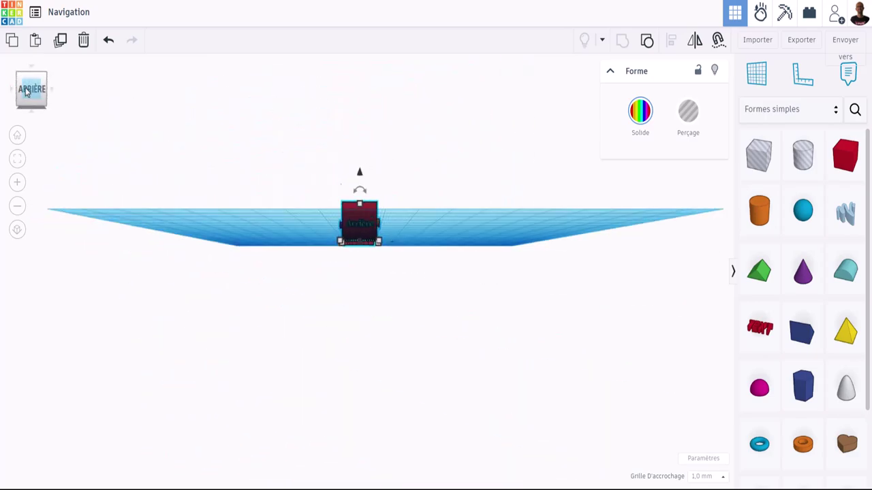
{"action": "left_click", "coordinate": [10, 88]}
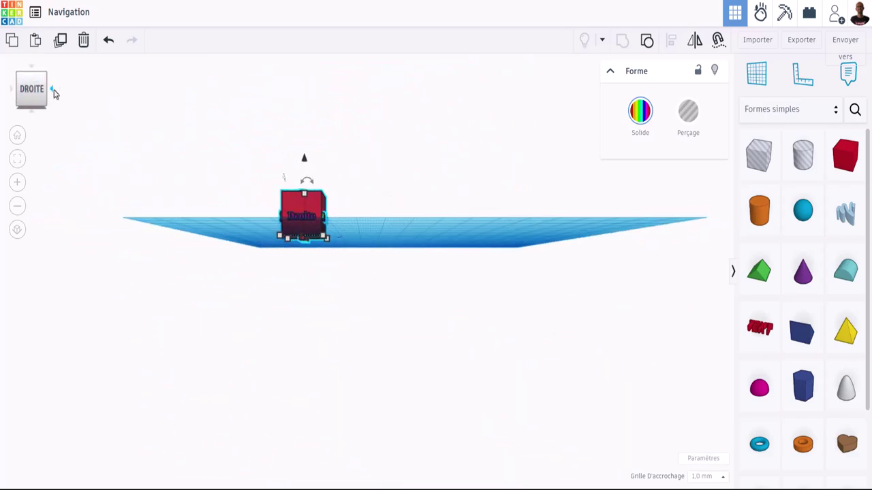
{"action": "left_click", "coordinate": [51, 92]}
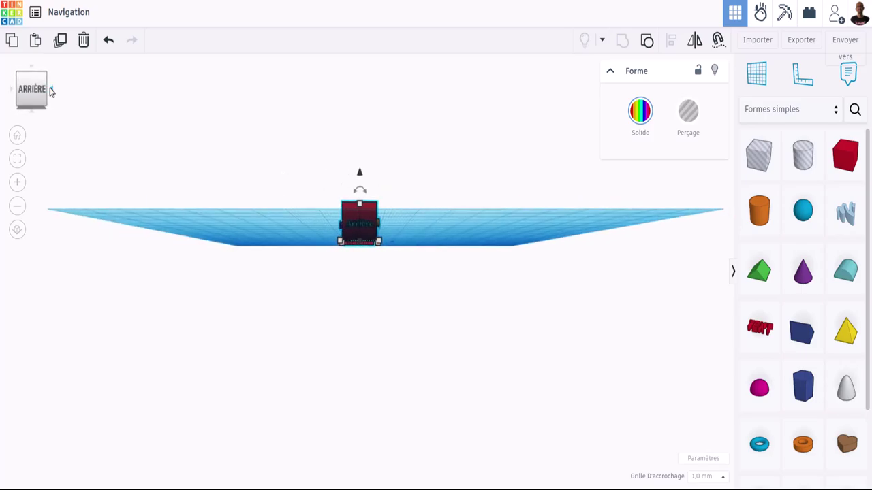
{"action": "left_click", "coordinate": [51, 92]}
{"action": "left_click", "coordinate": [51, 92]}
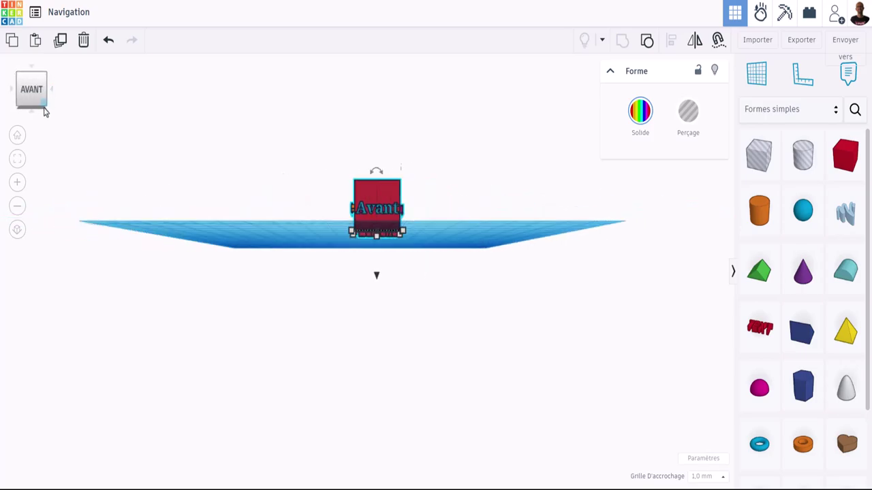
{"action": "mouse_move", "coordinate": [44, 112]}
{"action": "left_mouse_down"}
{"action": "mouse_move", "coordinate": [66, 107]}
{"action": "mouse_move", "coordinate": [47, 109]}
{"action": "left_mouse_up"}
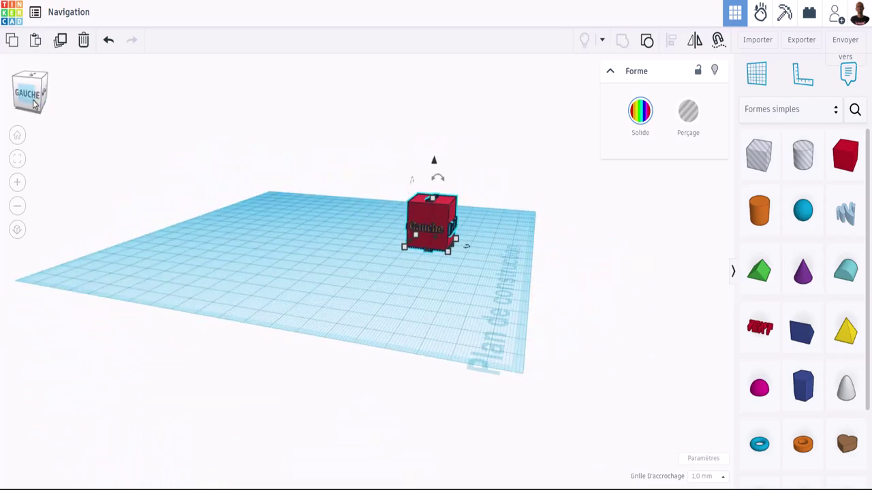
{"action": "left_click", "coordinate": [31, 98]}
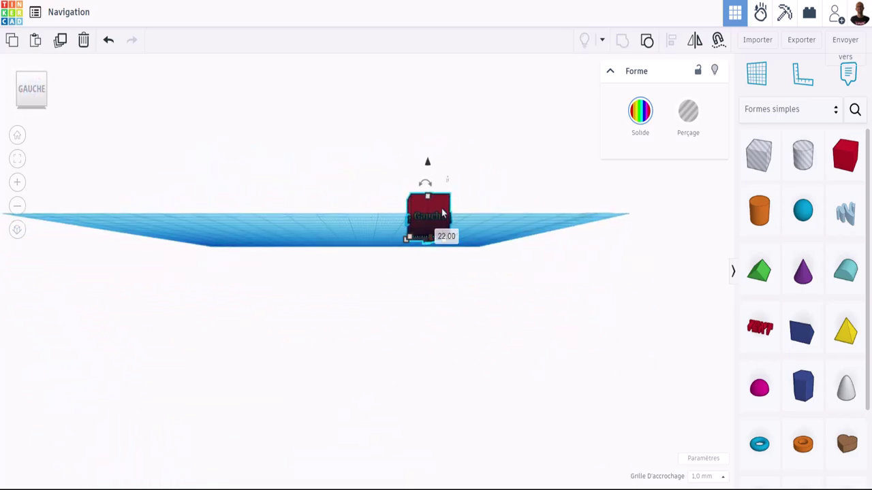
{"action": "left_click", "coordinate": [88, 125]}
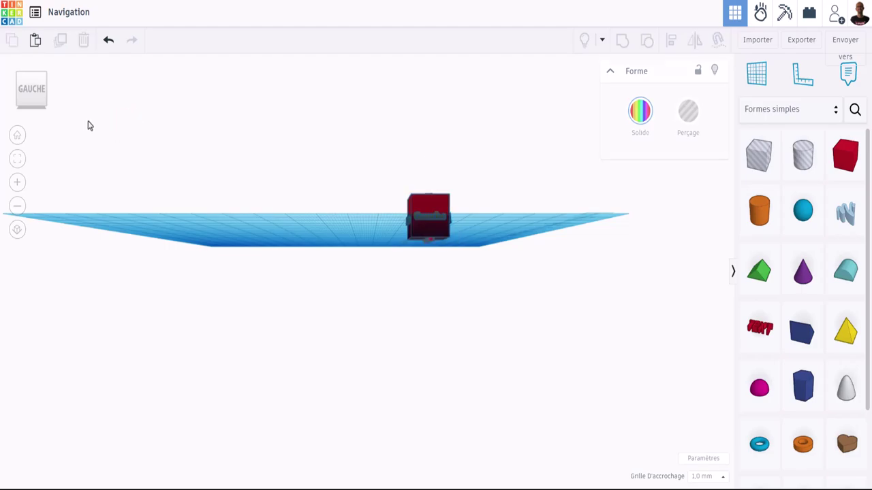
Step through corner, front and underside view-cube angles, ending at a top-front orbit
{"action": "mouse_move", "coordinate": [43, 103]}
{"action": "left_mouse_down"}
{"action": "mouse_move", "coordinate": [37, 84]}
{"action": "mouse_move", "coordinate": [48, 96]}
{"action": "mouse_move", "coordinate": [46, 84]}
{"action": "mouse_move", "coordinate": [31, 103]}
{"action": "left_mouse_up"}
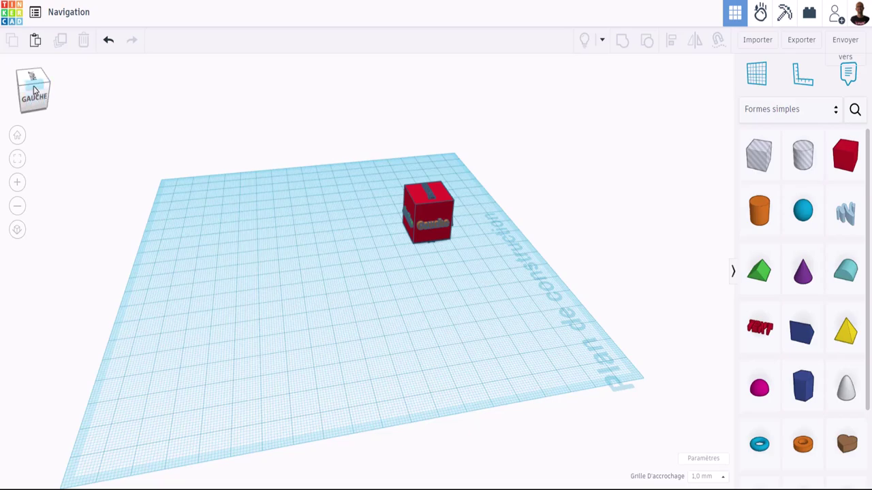
{"action": "left_click", "coordinate": [37, 87]}
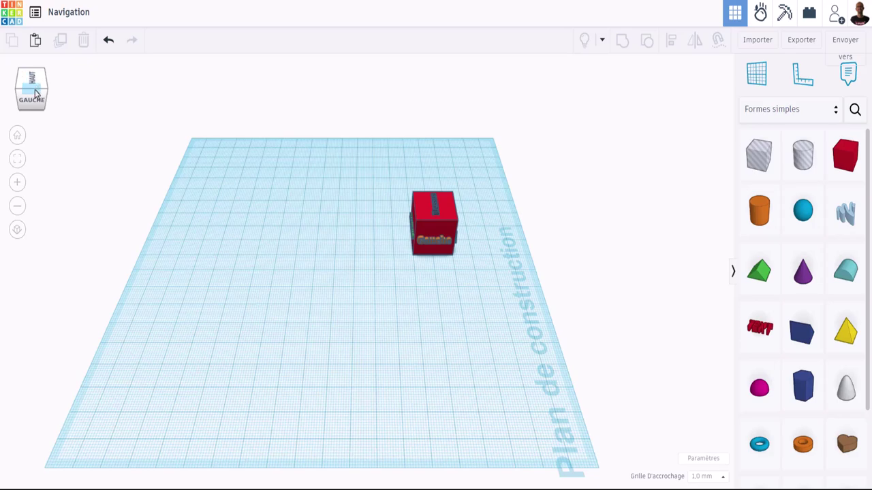
{"action": "left_click", "coordinate": [48, 92]}
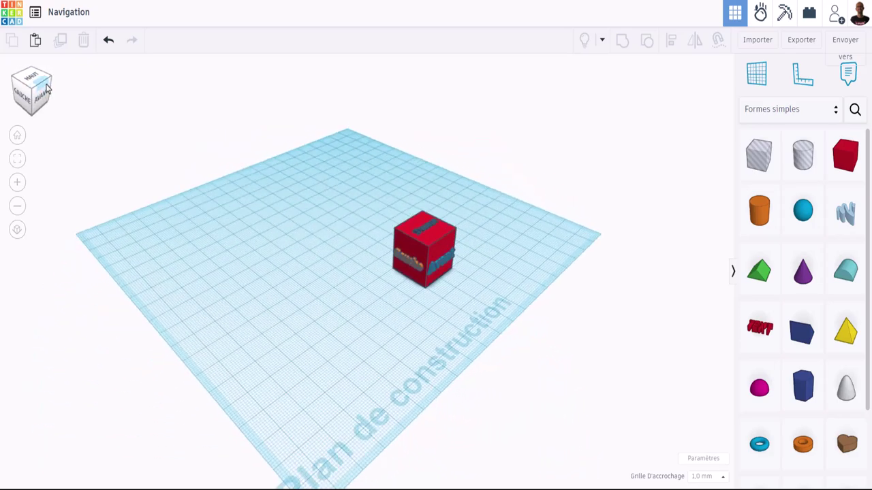
{"action": "left_click", "coordinate": [47, 83]}
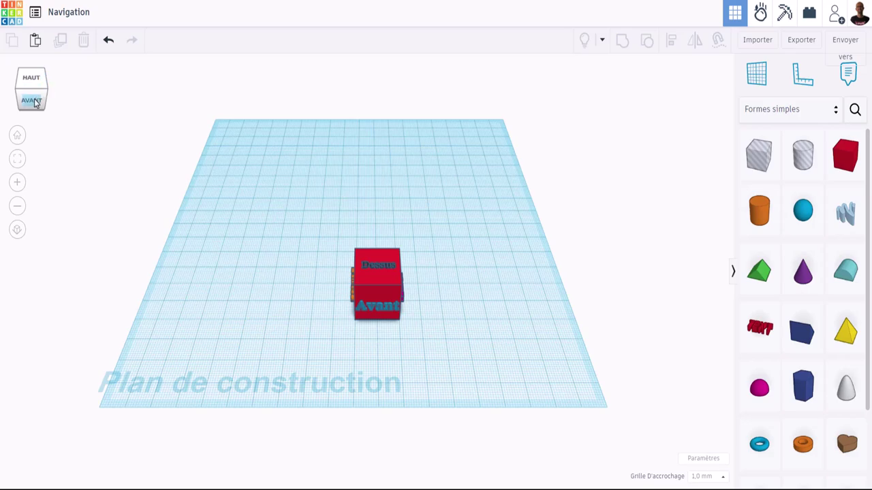
{"action": "left_click", "coordinate": [34, 102]}
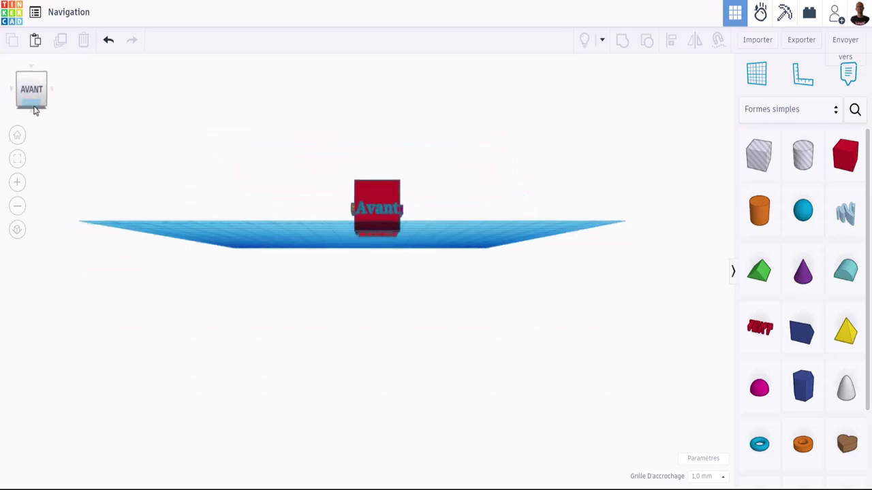
{"action": "left_click", "coordinate": [36, 109]}
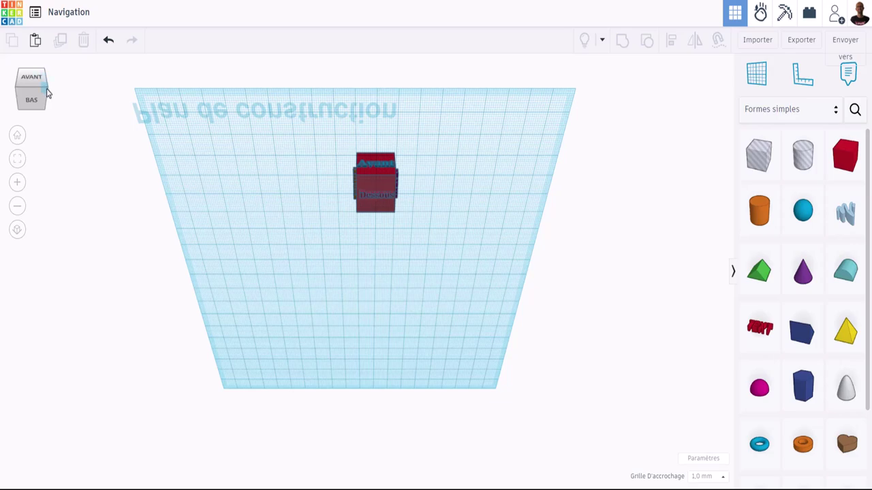
{"action": "left_click", "coordinate": [46, 92]}
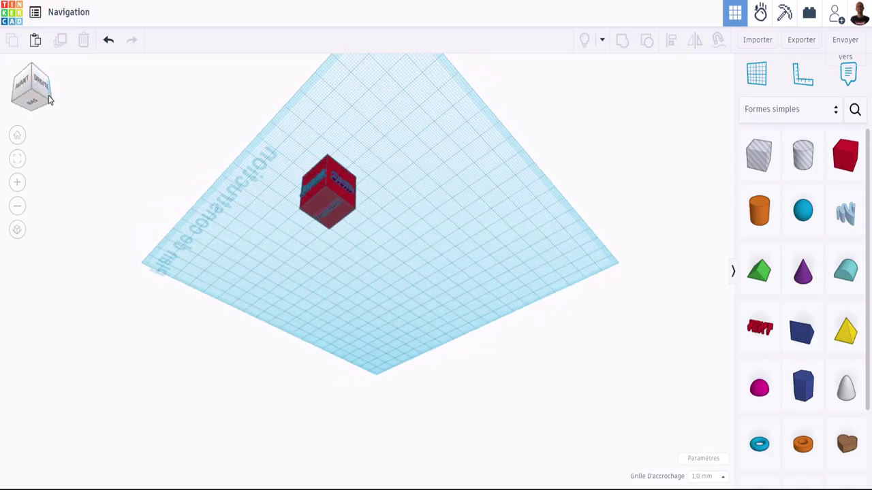
{"action": "left_click", "coordinate": [52, 101]}
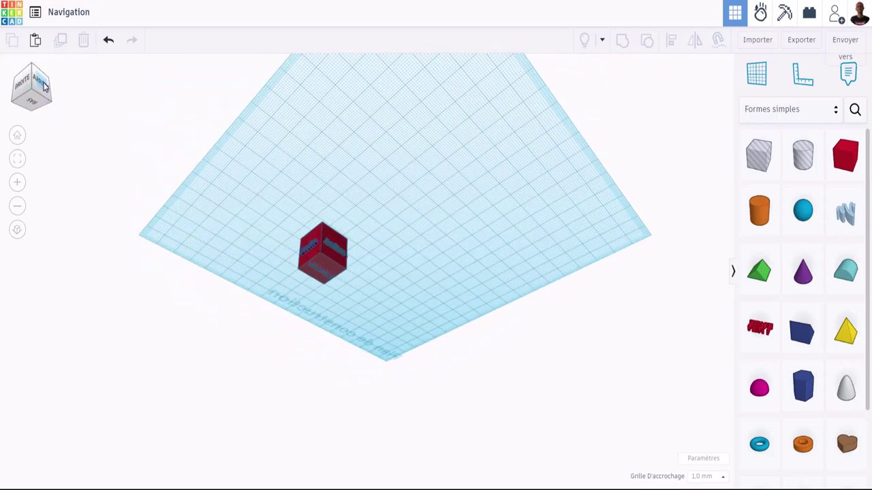
{"action": "left_click", "coordinate": [33, 88]}
{"action": "left_click_drag", "start_coordinate": [33, 87], "coordinate": [57, 98]}
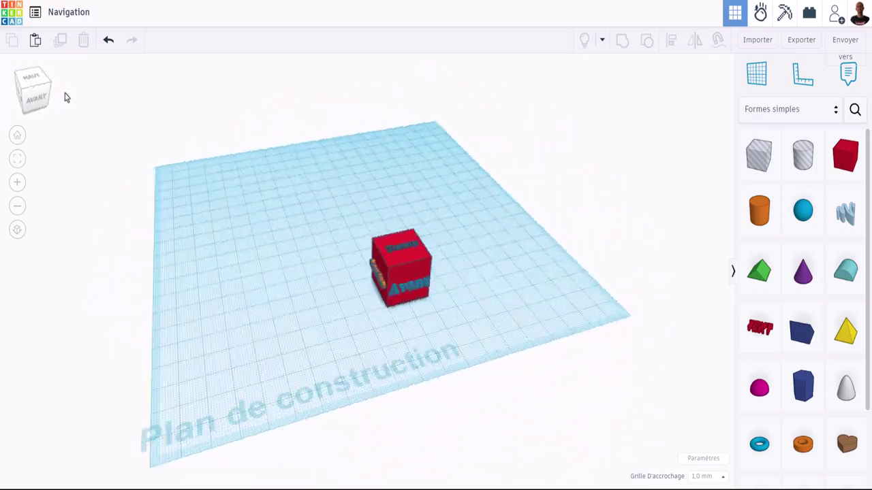
Orbit away, return to Home view, pan, then Fit all to frame the whole workplane
{"action": "mouse_move", "coordinate": [372, 255]}
{"action": "right_mouse_down"}
{"action": "mouse_move", "coordinate": [479, 230]}
{"action": "mouse_move", "coordinate": [327, 231]}
{"action": "mouse_move", "coordinate": [407, 248]}
{"action": "mouse_move", "coordinate": [646, 244]}
{"action": "mouse_move", "coordinate": [266, 229]}
{"action": "mouse_move", "coordinate": [226, 301]}
{"action": "right_mouse_up"}
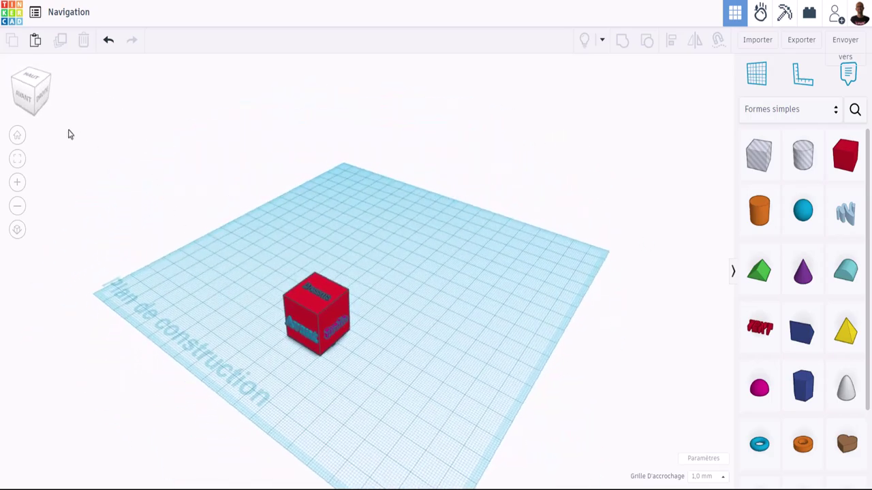
{"action": "left_click", "coordinate": [18, 137]}
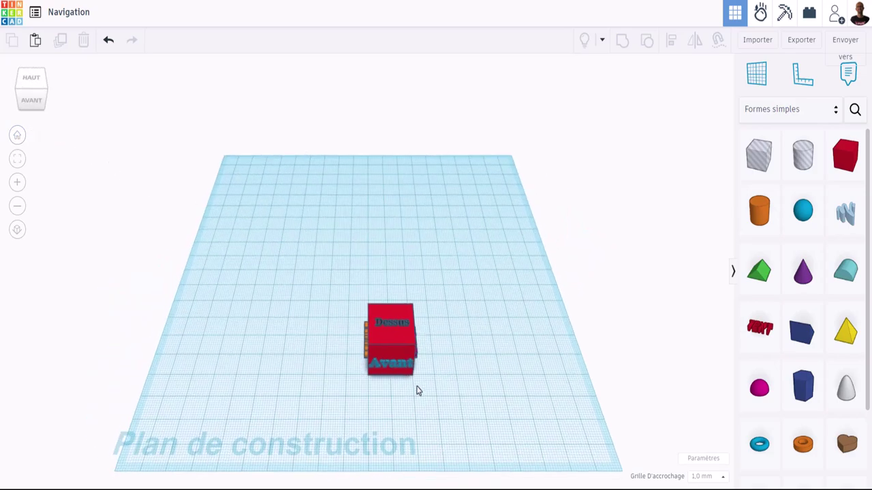
{"action": "middle_click_drag", "start_coordinate": [415, 395], "coordinate": [417, 337]}
{"action": "scroll", "coordinate": [324, 401], "scroll_direction": "up", "scroll_amount": 2}
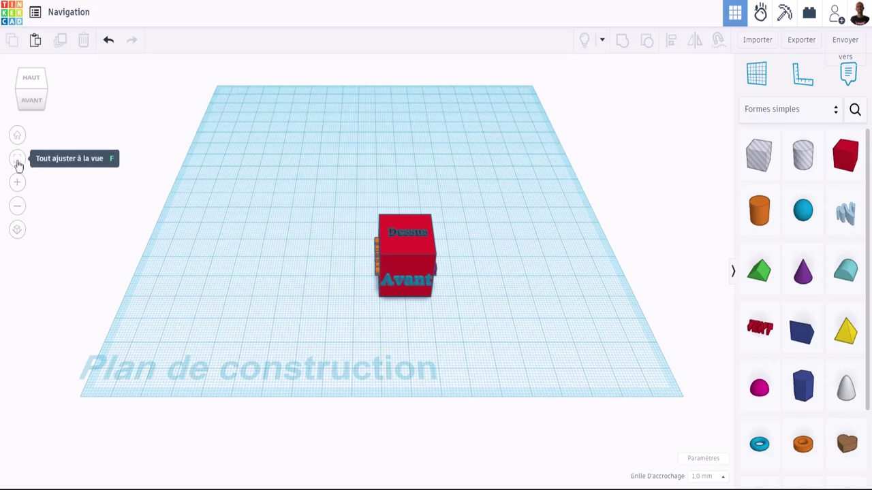
{"action": "left_click", "coordinate": [18, 162]}
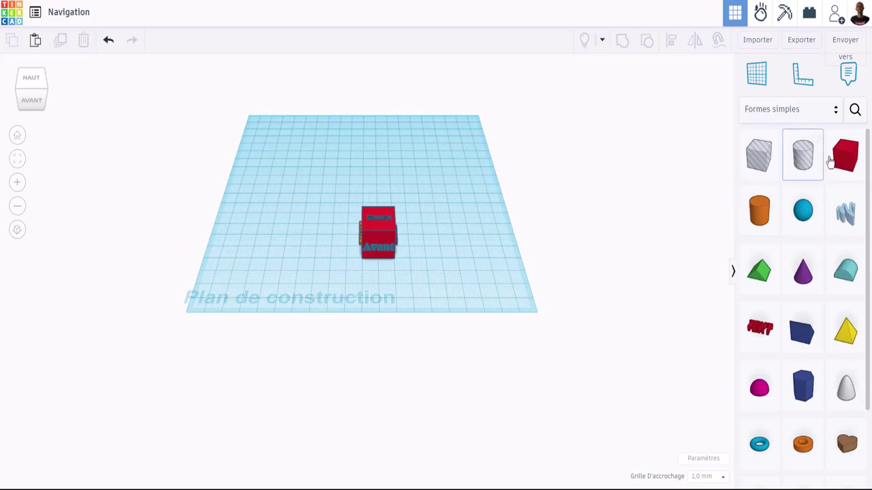
Drop three Basic Shapes boxes left, right and in front of the workplane, then zoom in
{"action": "left_click", "coordinate": [833, 159]}
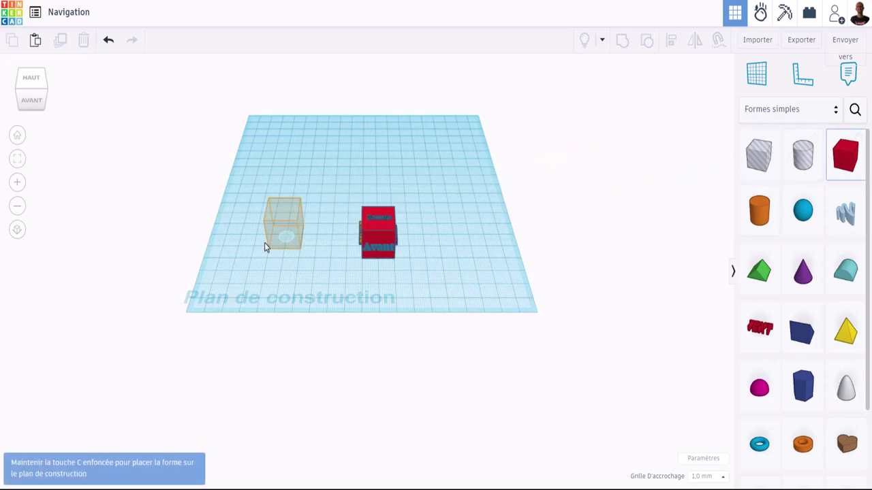
{"action": "left_click", "coordinate": [158, 276]}
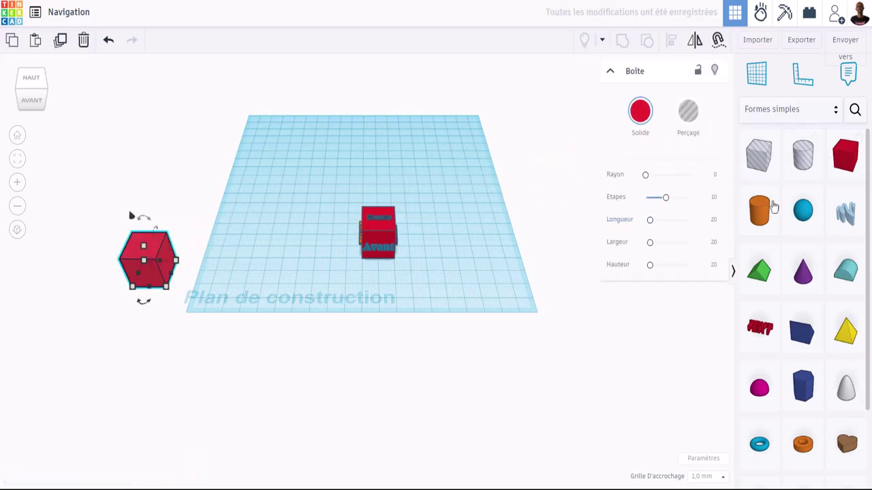
{"action": "left_click", "coordinate": [845, 157]}
{"action": "left_click", "coordinate": [555, 272]}
{"action": "scroll", "coordinate": [477, 286], "scroll_direction": "down", "scroll_amount": 2}
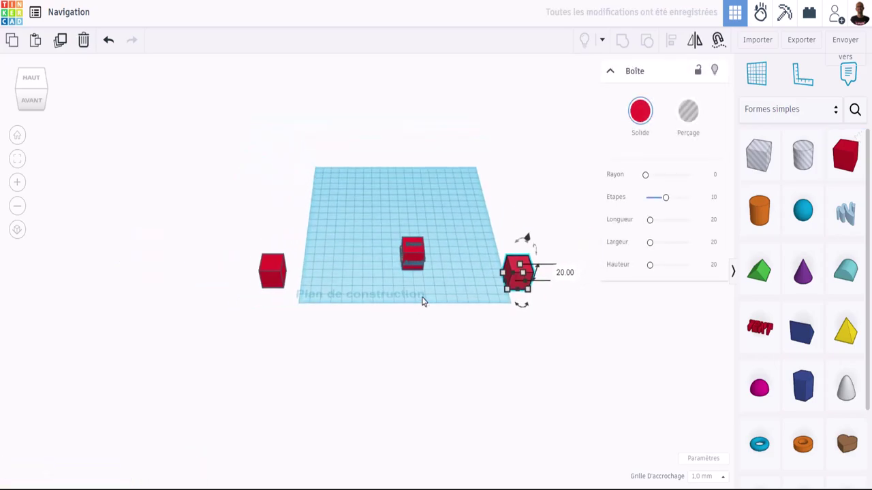
{"action": "left_click", "coordinate": [843, 163]}
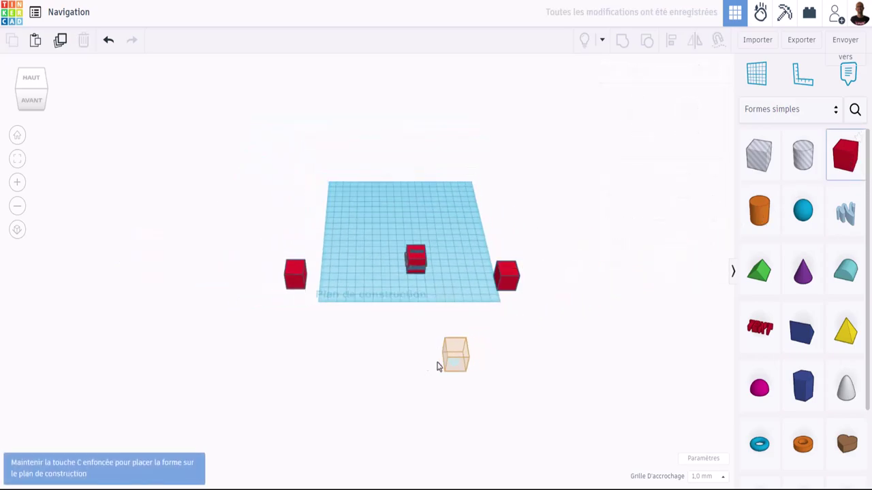
{"action": "left_click", "coordinate": [413, 340]}
{"action": "scroll", "coordinate": [438, 257], "scroll_direction": "up", "scroll_amount": 2}
{"action": "scroll", "coordinate": [422, 262], "scroll_direction": "up", "scroll_amount": 3}
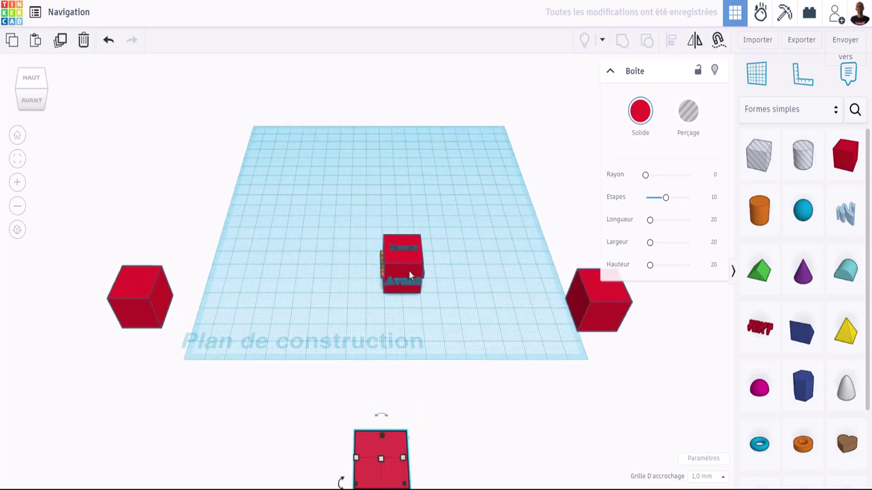
{"action": "scroll", "coordinate": [409, 270], "scroll_direction": "up", "scroll_amount": 2}
{"action": "scroll", "coordinate": [402, 260], "scroll_direction": "up", "scroll_amount": 3}
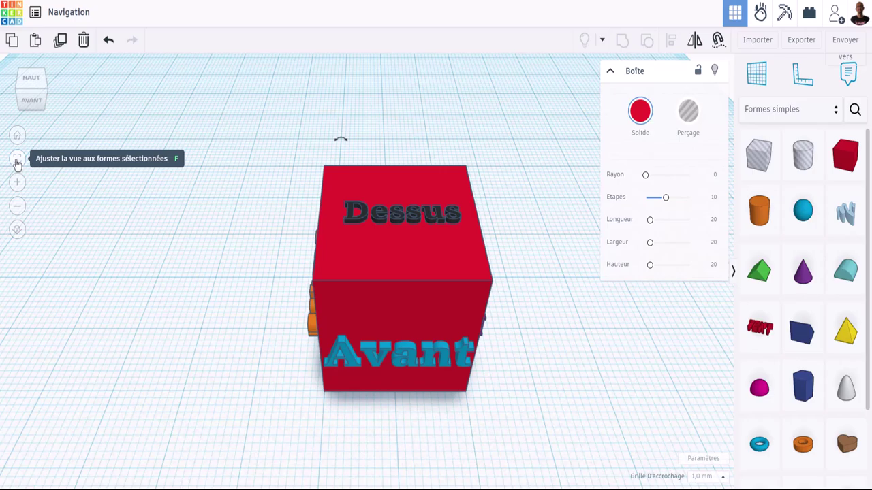
Frame the selected front box, zoom out, and tilt to look down over all four boxes
{"action": "key", "text": "f"}
{"action": "key", "text": "f"}
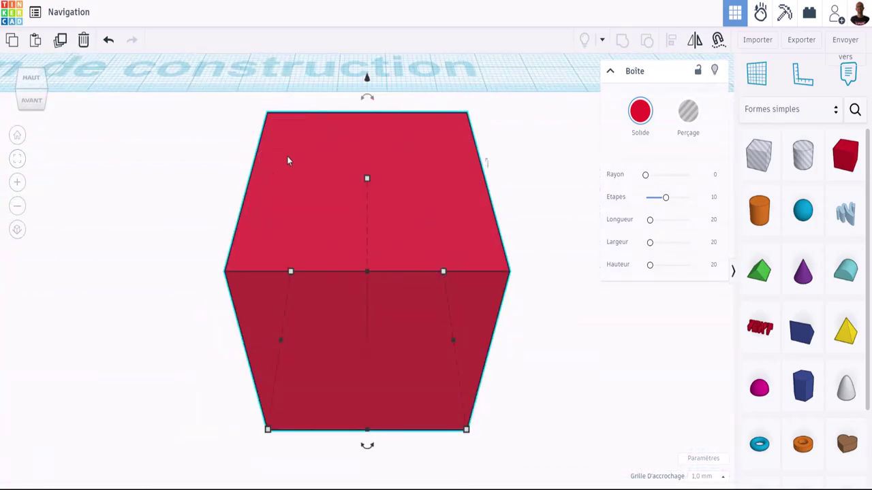
{"action": "scroll", "coordinate": [362, 175], "scroll_direction": "down", "scroll_amount": 5}
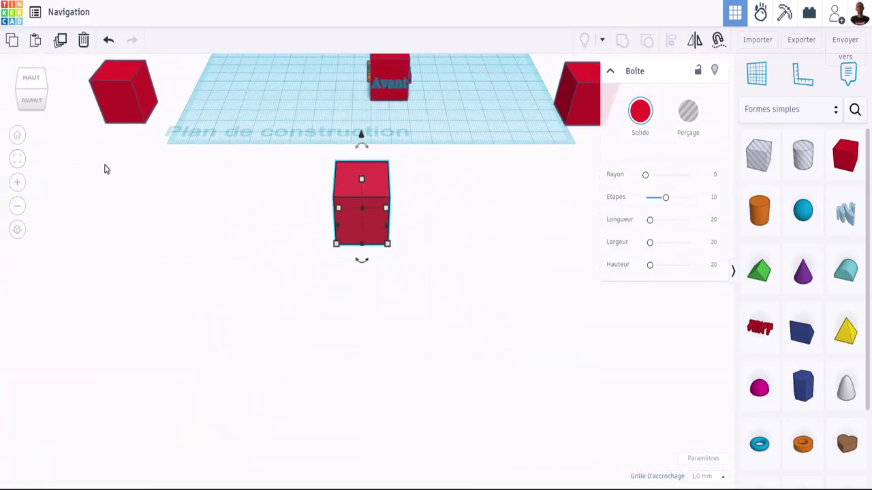
{"action": "right_click_drag", "start_coordinate": [105, 168], "coordinate": [231, 180]}
{"action": "key", "text": "f"}
{"action": "scroll", "coordinate": [307, 116], "scroll_direction": "down", "scroll_amount": 3}
{"action": "scroll", "coordinate": [320, 128], "scroll_direction": "down", "scroll_amount": 2}
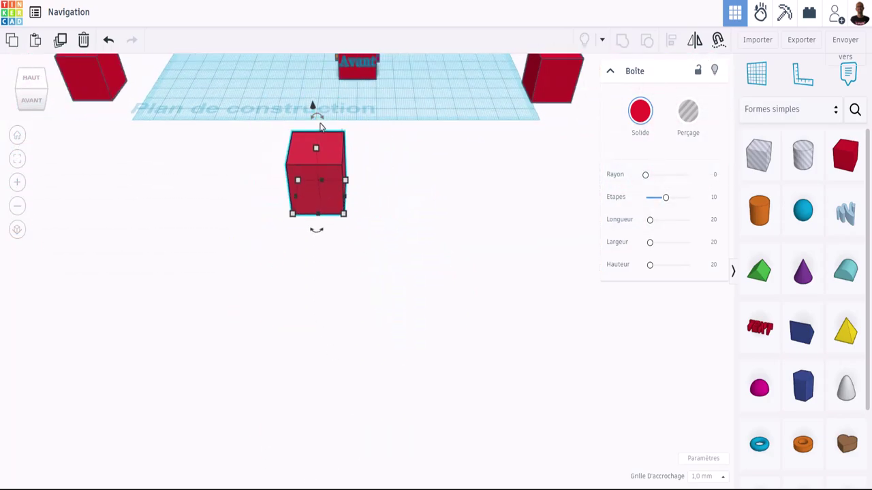
{"action": "right_click_drag", "start_coordinate": [376, 101], "coordinate": [403, 181]}
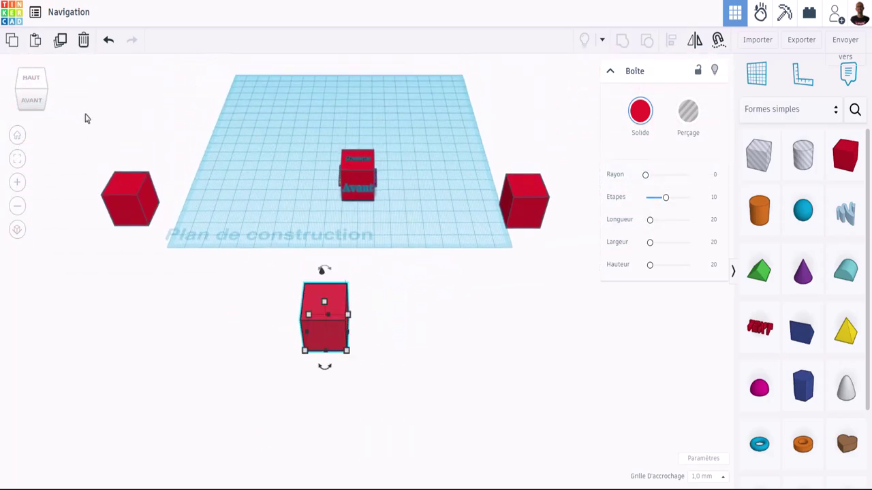
Marquee-select all four boxes, frame them with F, then clear the selection
{"action": "left_click_drag", "start_coordinate": [83, 106], "coordinate": [571, 408]}
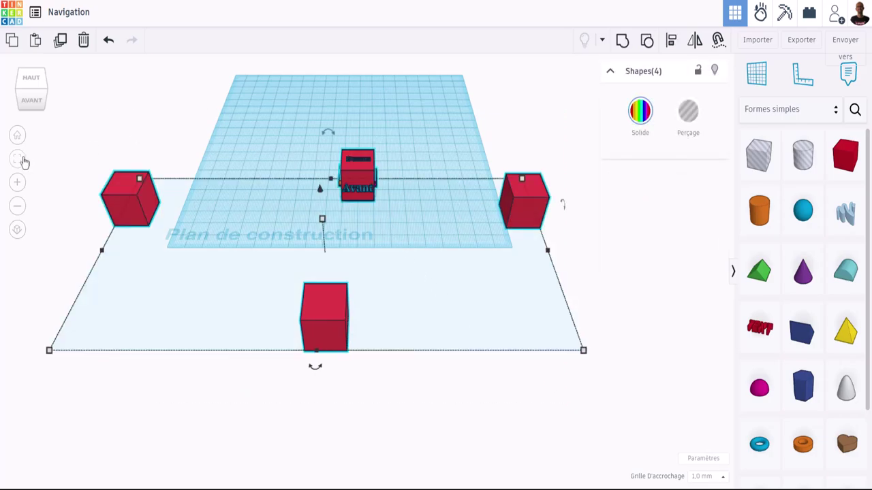
{"action": "key", "text": "f"}
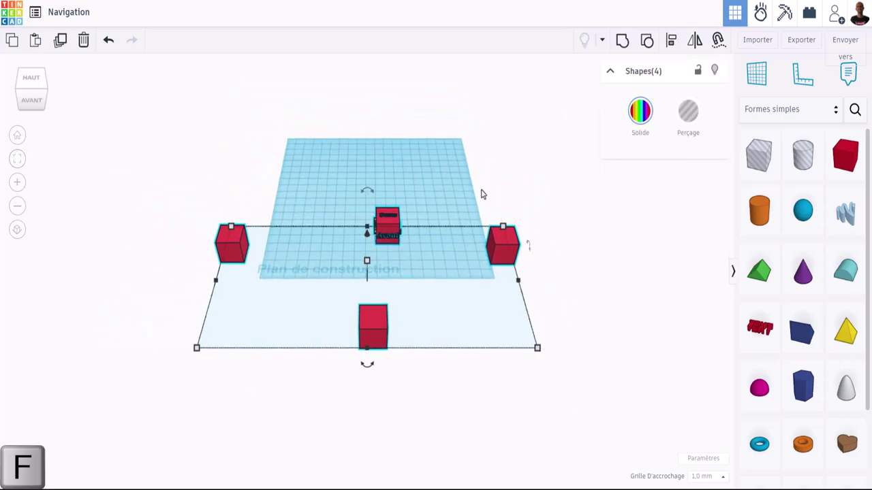
{"action": "left_click", "coordinate": [524, 205]}
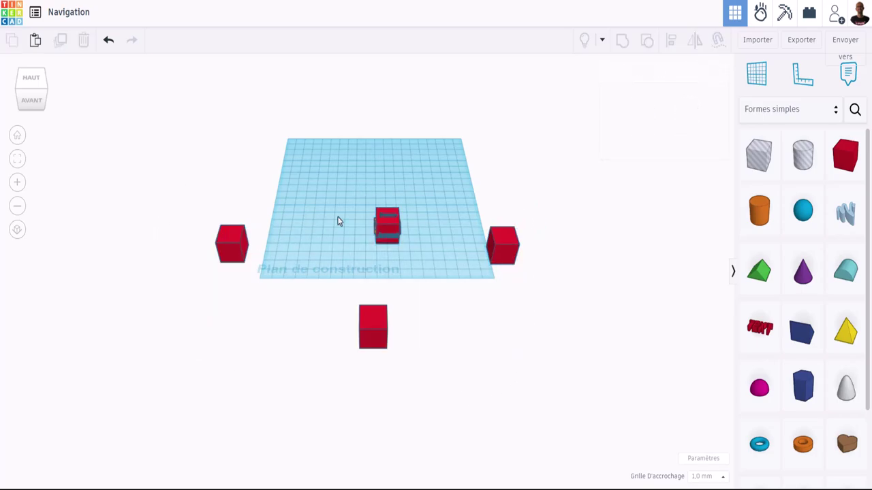
Delete the front, right and left boxes one by one, then select the labelled cube
{"action": "left_click", "coordinate": [376, 325]}
{"action": "key", "text": "Delete"}
{"action": "left_click", "coordinate": [501, 242]}
{"action": "key", "text": "Delete"}
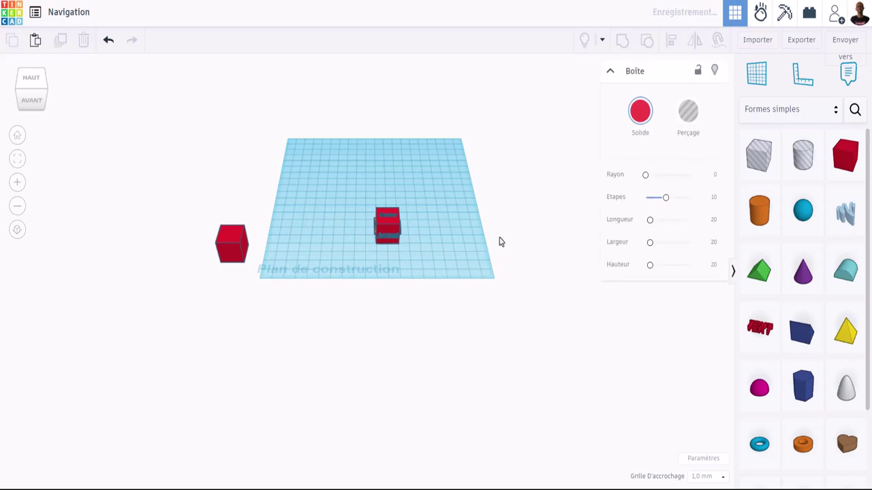
{"action": "left_click", "coordinate": [224, 242]}
{"action": "key", "text": "Delete"}
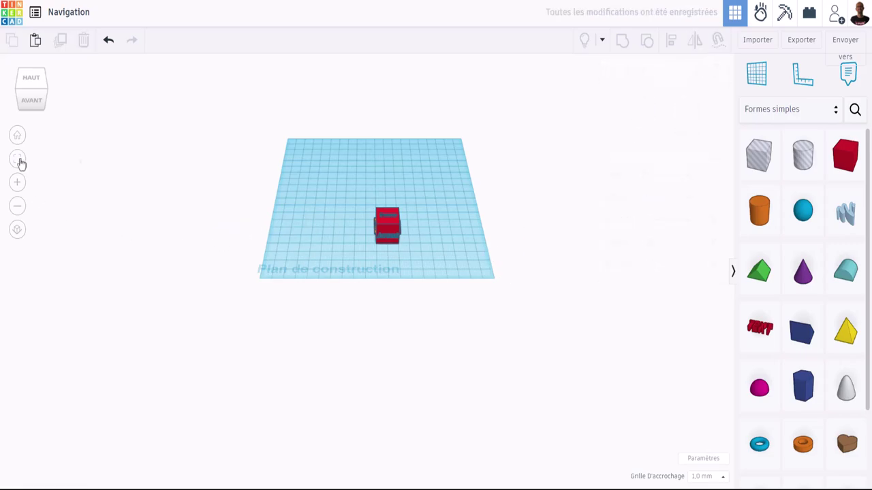
{"action": "left_click", "coordinate": [393, 218]}
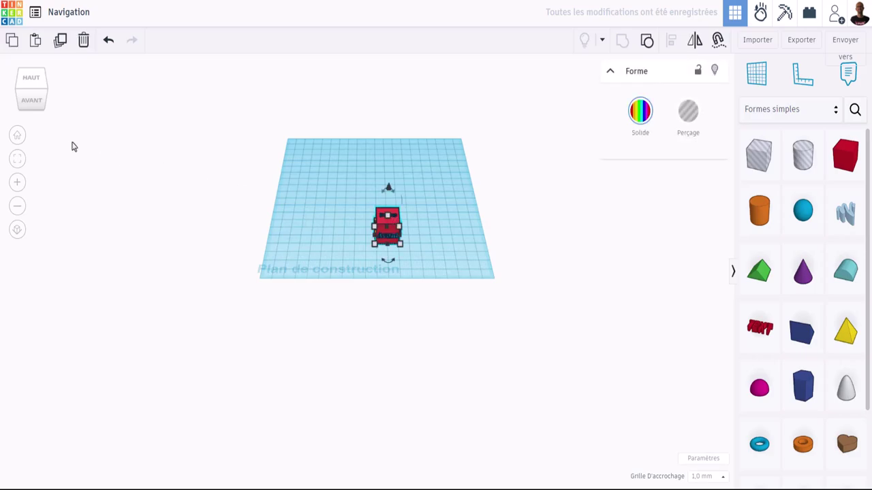
Frame the cube, then orbit, zoom and pan to a close front-right view of Dessus and Avant
{"action": "key", "text": "f"}
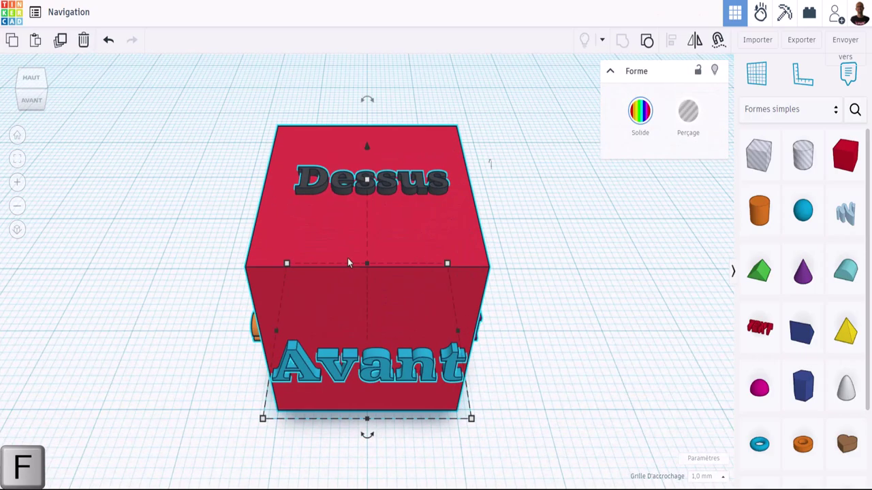
{"action": "left_click", "coordinate": [234, 392]}
{"action": "mouse_move", "coordinate": [234, 393]}
{"action": "right_mouse_down"}
{"action": "mouse_move", "coordinate": [384, 367]}
{"action": "mouse_move", "coordinate": [436, 325]}
{"action": "mouse_move", "coordinate": [434, 311]}
{"action": "mouse_move", "coordinate": [250, 353]}
{"action": "mouse_move", "coordinate": [365, 293]}
{"action": "mouse_move", "coordinate": [386, 256]}
{"action": "mouse_move", "coordinate": [396, 266]}
{"action": "right_mouse_up"}
{"action": "scroll", "coordinate": [372, 291], "scroll_direction": "down", "scroll_amount": 3}
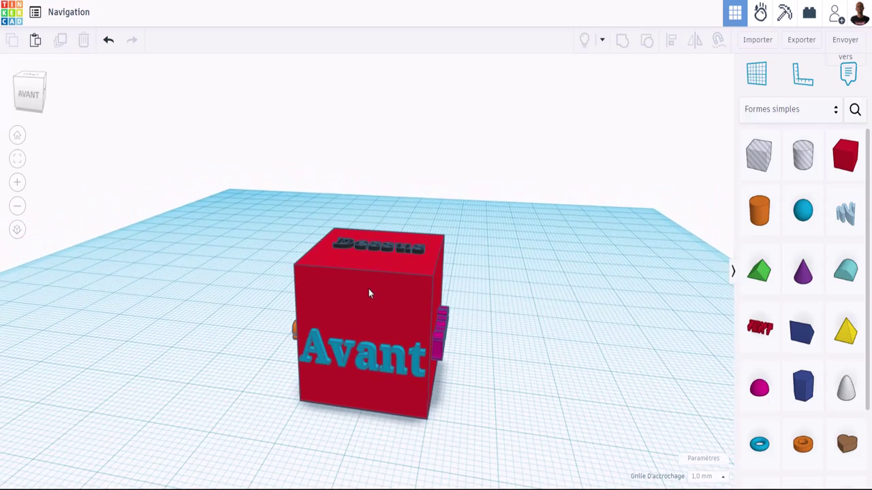
{"action": "mouse_move", "coordinate": [368, 293]}
{"action": "right_mouse_down"}
{"action": "mouse_move", "coordinate": [383, 321]}
{"action": "mouse_move", "coordinate": [477, 320]}
{"action": "mouse_move", "coordinate": [339, 293]}
{"action": "right_mouse_up"}
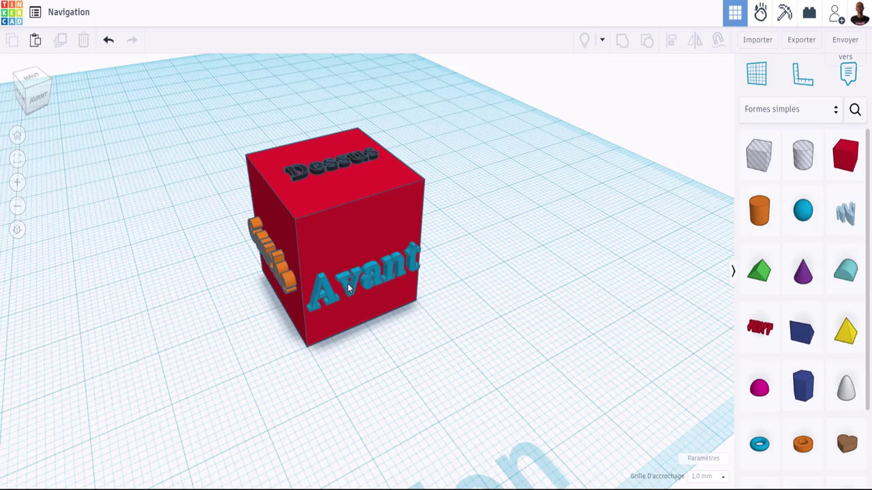
{"action": "mouse_move", "coordinate": [378, 263]}
{"action": "right_mouse_down"}
{"action": "mouse_move", "coordinate": [302, 261]}
{"action": "mouse_move", "coordinate": [434, 259]}
{"action": "mouse_move", "coordinate": [329, 261]}
{"action": "mouse_move", "coordinate": [313, 271]}
{"action": "mouse_move", "coordinate": [379, 266]}
{"action": "mouse_move", "coordinate": [350, 272]}
{"action": "right_mouse_up"}
{"action": "scroll", "coordinate": [350, 273], "scroll_direction": "down", "scroll_amount": 2}
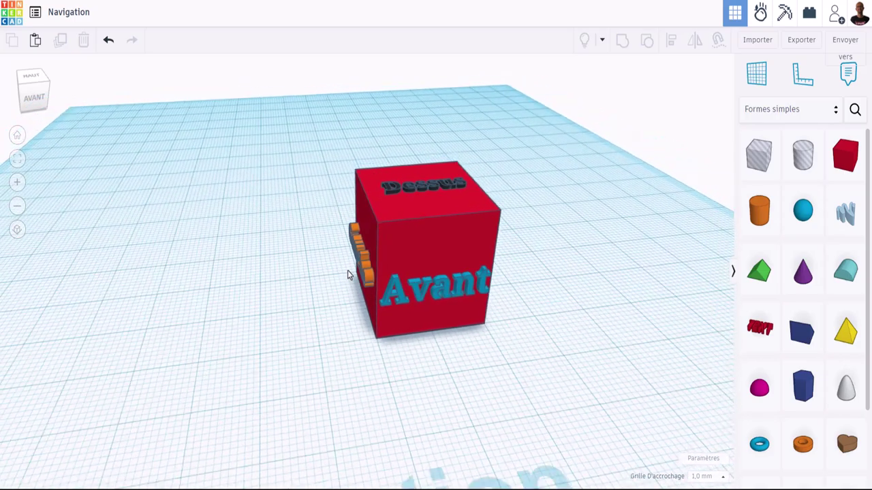
{"action": "scroll", "coordinate": [350, 272], "scroll_direction": "down", "scroll_amount": 3}
{"action": "middle_click_drag", "start_coordinate": [390, 265], "coordinate": [341, 243]}
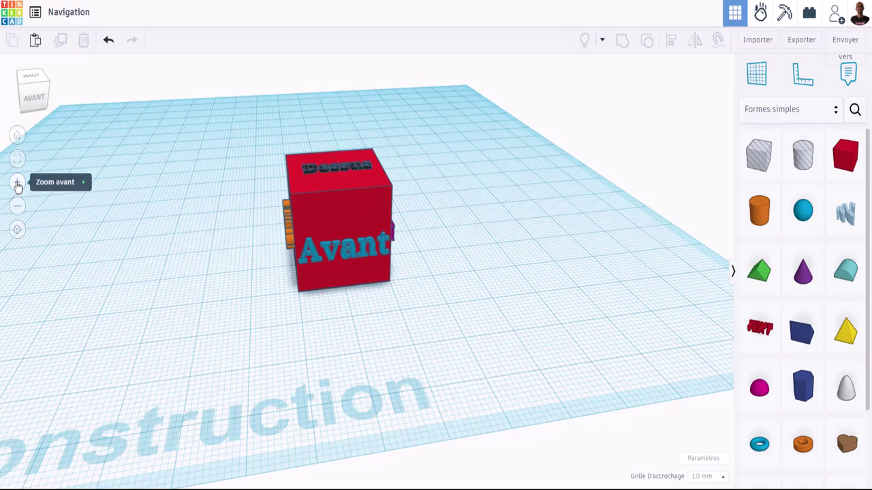
Zoom in briefly, then zoom far out from the workplane
{"action": "scroll", "coordinate": [320, 213], "scroll_direction": "down", "scroll_amount": 3}
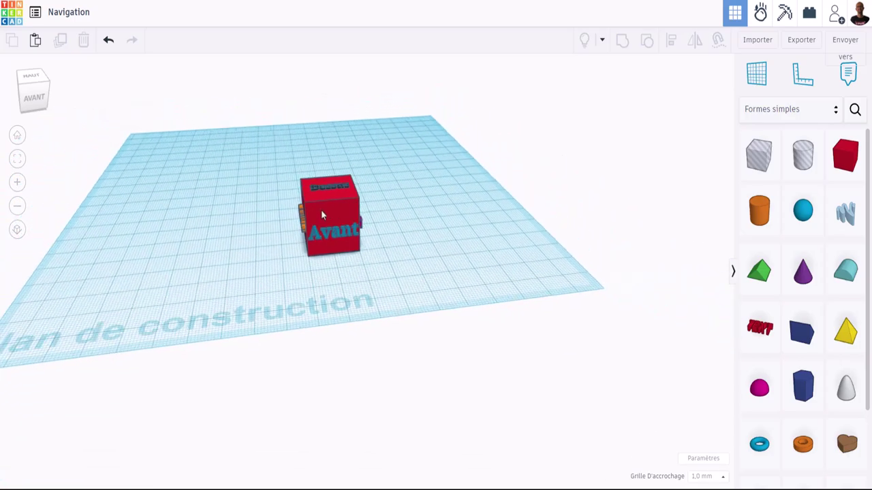
{"action": "scroll", "coordinate": [320, 210], "scroll_direction": "up", "scroll_amount": 2}
{"action": "scroll", "coordinate": [320, 208], "scroll_direction": "up", "scroll_amount": 3}
{"action": "scroll", "coordinate": [323, 206], "scroll_direction": "up", "scroll_amount": 3}
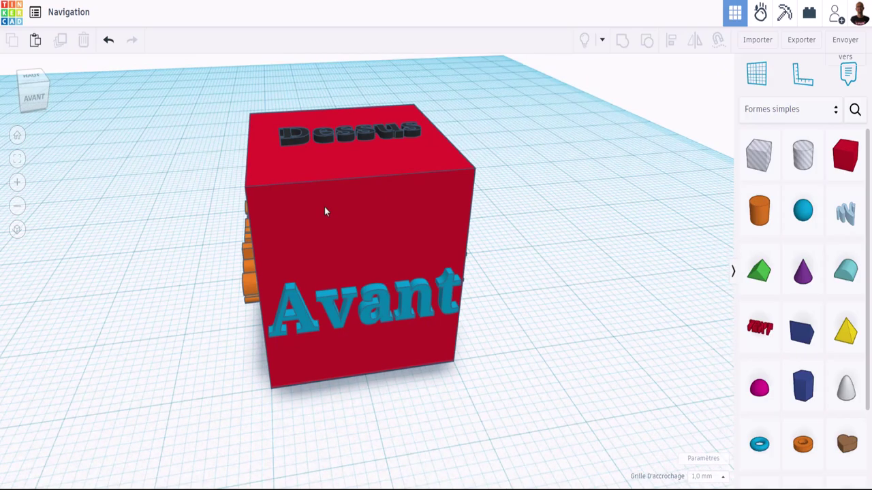
{"action": "scroll", "coordinate": [324, 211], "scroll_direction": "down", "scroll_amount": 2}
{"action": "scroll", "coordinate": [325, 208], "scroll_direction": "down", "scroll_amount": 2}
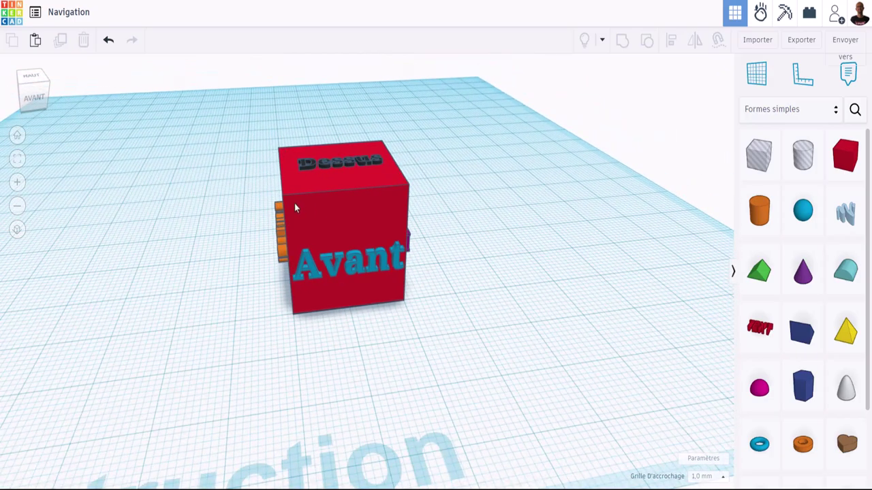
{"action": "scroll", "coordinate": [295, 207], "scroll_direction": "down", "scroll_amount": 1}
{"action": "scroll", "coordinate": [295, 207], "scroll_direction": "down", "scroll_amount": 1}
{"action": "scroll", "coordinate": [295, 207], "scroll_direction": "down", "scroll_amount": 1}
{"action": "scroll", "coordinate": [295, 208], "scroll_direction": "down", "scroll_amount": 1}
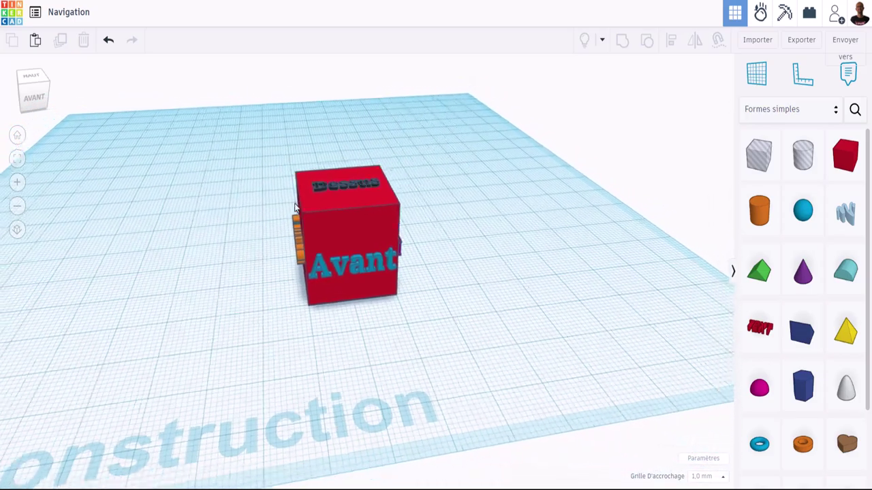
{"action": "scroll", "coordinate": [295, 207], "scroll_direction": "down", "scroll_amount": 1}
{"action": "scroll", "coordinate": [297, 206], "scroll_direction": "down", "scroll_amount": 1}
{"action": "scroll", "coordinate": [300, 206], "scroll_direction": "down", "scroll_amount": 1}
{"action": "scroll", "coordinate": [300, 206], "scroll_direction": "down", "scroll_amount": 1}
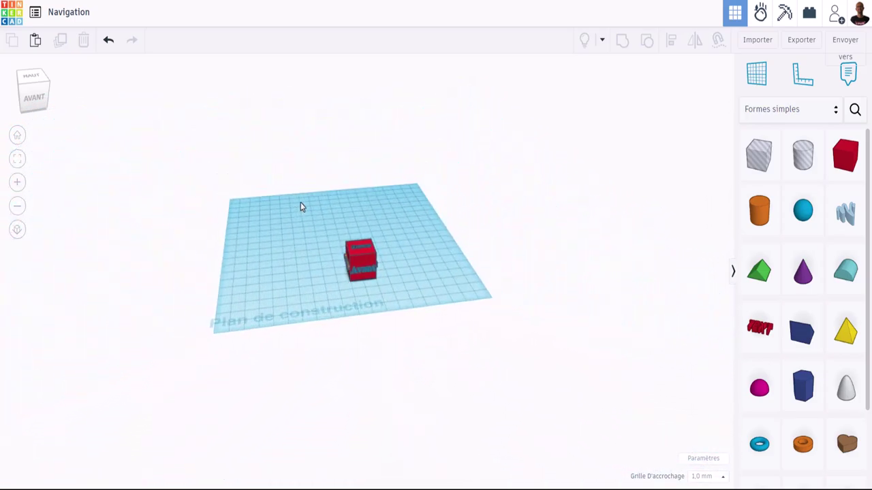
{"action": "scroll", "coordinate": [390, 243], "scroll_direction": "down", "scroll_amount": 1}
{"action": "scroll", "coordinate": [394, 246], "scroll_direction": "down", "scroll_amount": 1}
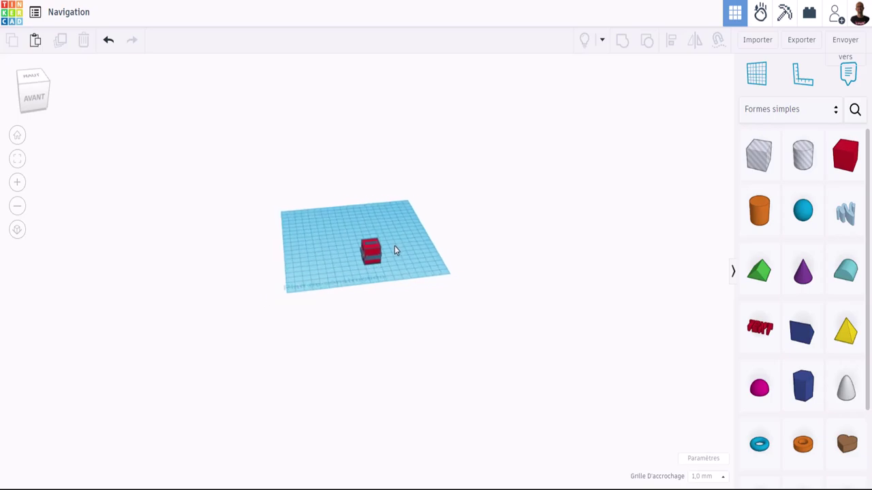
{"action": "scroll", "coordinate": [394, 247], "scroll_direction": "down", "scroll_amount": 1}
{"action": "scroll", "coordinate": [394, 246], "scroll_direction": "down", "scroll_amount": 1}
{"action": "scroll", "coordinate": [388, 249], "scroll_direction": "down", "scroll_amount": 1}
{"action": "scroll", "coordinate": [385, 254], "scroll_direction": "down", "scroll_amount": 1}
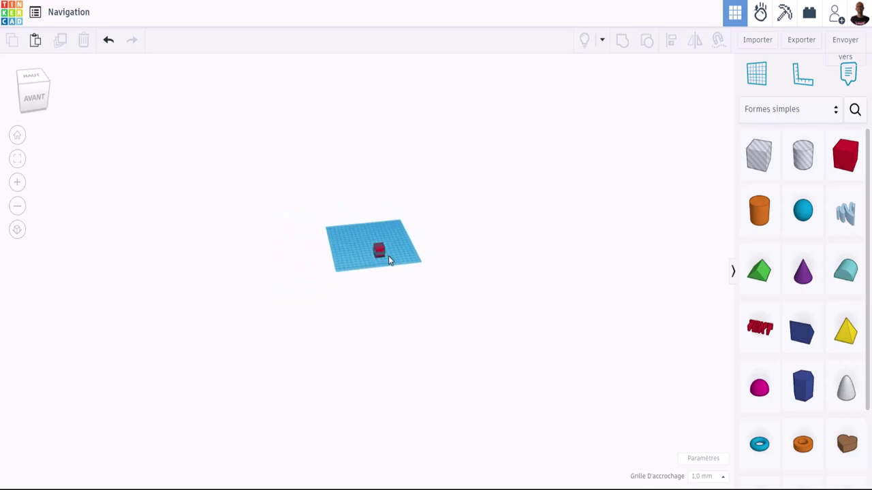
{"action": "scroll", "coordinate": [389, 261], "scroll_direction": "down", "scroll_amount": 1}
{"action": "scroll", "coordinate": [393, 267], "scroll_direction": "down", "scroll_amount": 1}
{"action": "scroll", "coordinate": [391, 272], "scroll_direction": "down", "scroll_amount": 1}
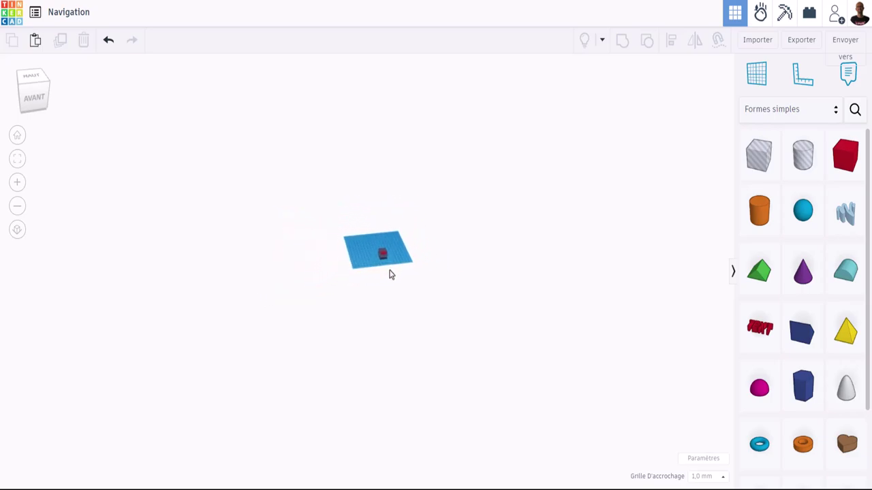
{"action": "scroll", "coordinate": [388, 275], "scroll_direction": "down", "scroll_amount": 1}
{"action": "scroll", "coordinate": [387, 278], "scroll_direction": "down", "scroll_amount": 1}
{"action": "scroll", "coordinate": [387, 277], "scroll_direction": "down", "scroll_amount": 1}
{"action": "scroll", "coordinate": [385, 277], "scroll_direction": "down", "scroll_amount": 1}
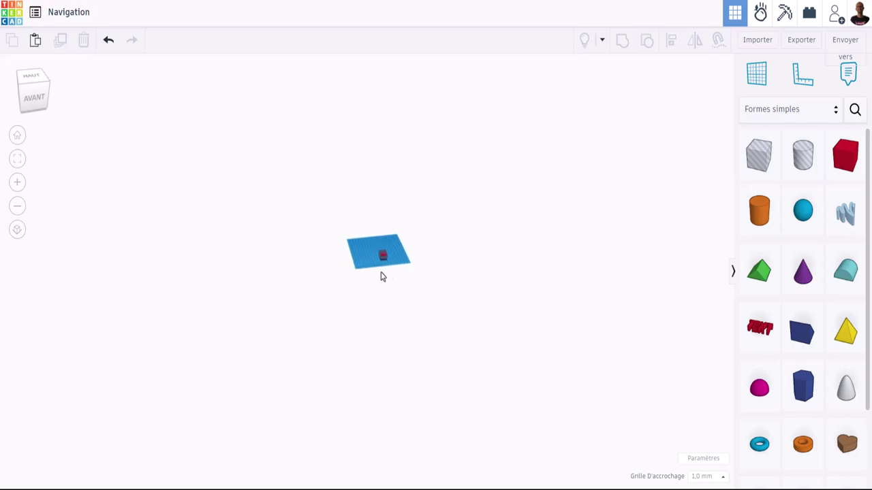
{"action": "scroll", "coordinate": [384, 275], "scroll_direction": "down", "scroll_amount": 1}
{"action": "scroll", "coordinate": [383, 274], "scroll_direction": "down", "scroll_amount": 1}
Fit all in view, pan the cube right, and zoom back out to show the whole workplane
{"action": "left_click", "coordinate": [18, 161]}
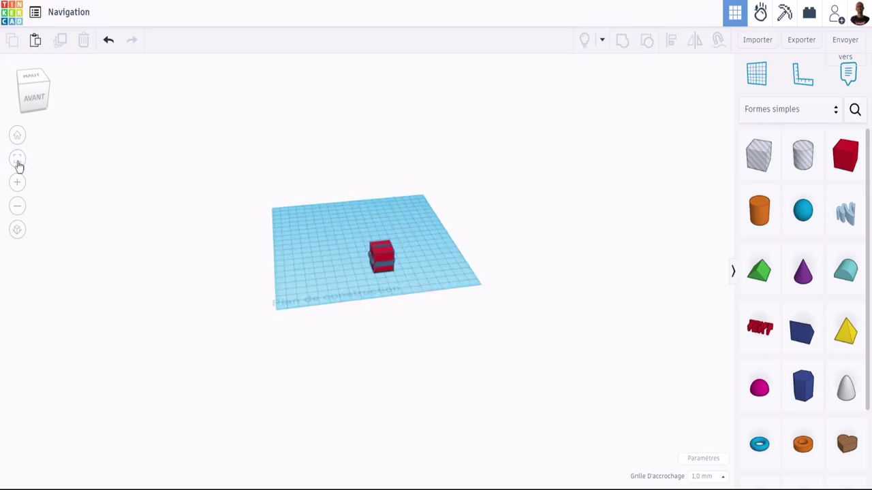
{"action": "scroll", "coordinate": [340, 278], "scroll_direction": "up", "scroll_amount": 3}
{"action": "scroll", "coordinate": [350, 275], "scroll_direction": "up", "scroll_amount": 1}
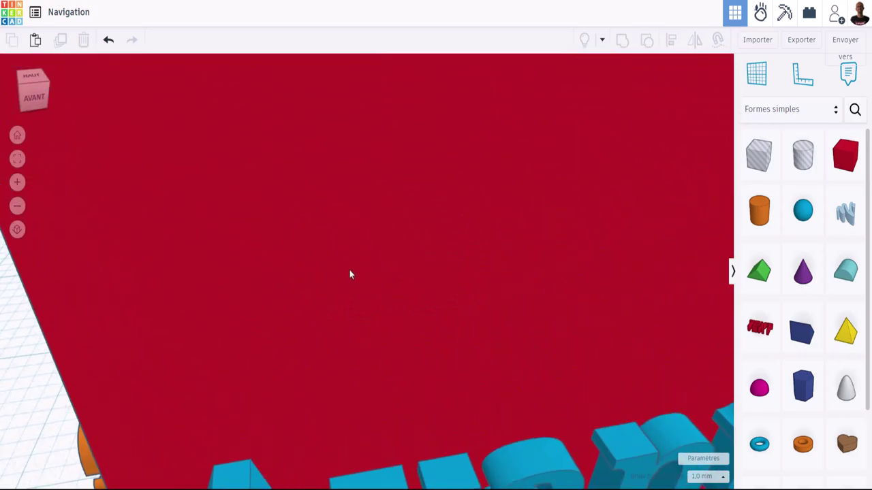
{"action": "scroll", "coordinate": [350, 273], "scroll_direction": "up", "scroll_amount": 1}
{"action": "scroll", "coordinate": [350, 269], "scroll_direction": "down", "scroll_amount": 5}
{"action": "middle_click_drag", "start_coordinate": [285, 311], "coordinate": [379, 301]}
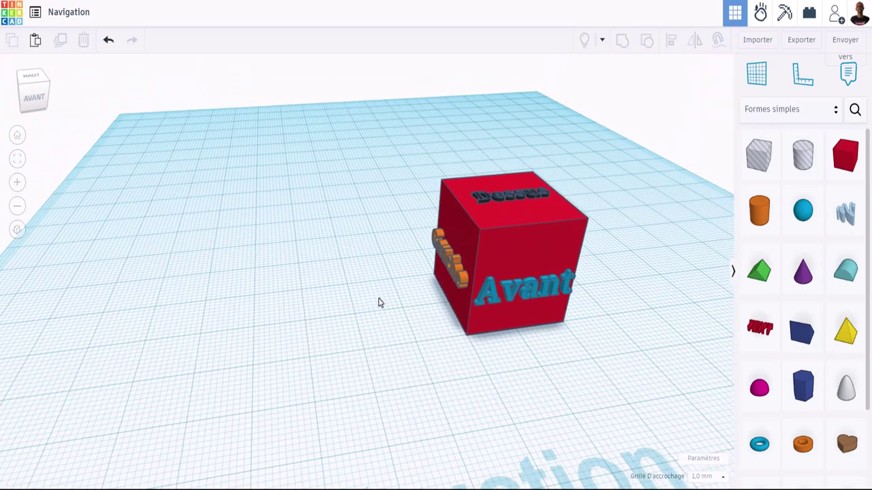
{"action": "scroll", "coordinate": [335, 340], "scroll_direction": "up", "scroll_amount": 4}
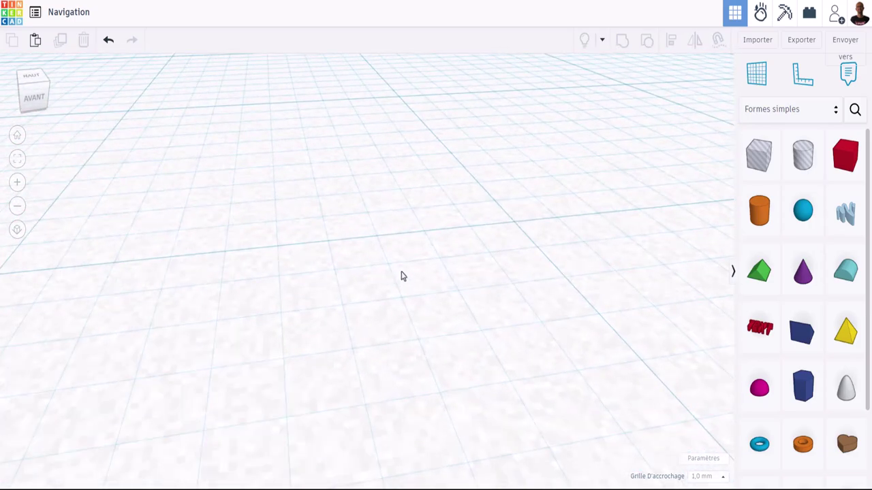
{"action": "scroll", "coordinate": [400, 276], "scroll_direction": "up", "scroll_amount": 1}
{"action": "scroll", "coordinate": [399, 269], "scroll_direction": "up", "scroll_amount": 1}
{"action": "scroll", "coordinate": [397, 266], "scroll_direction": "up", "scroll_amount": 1}
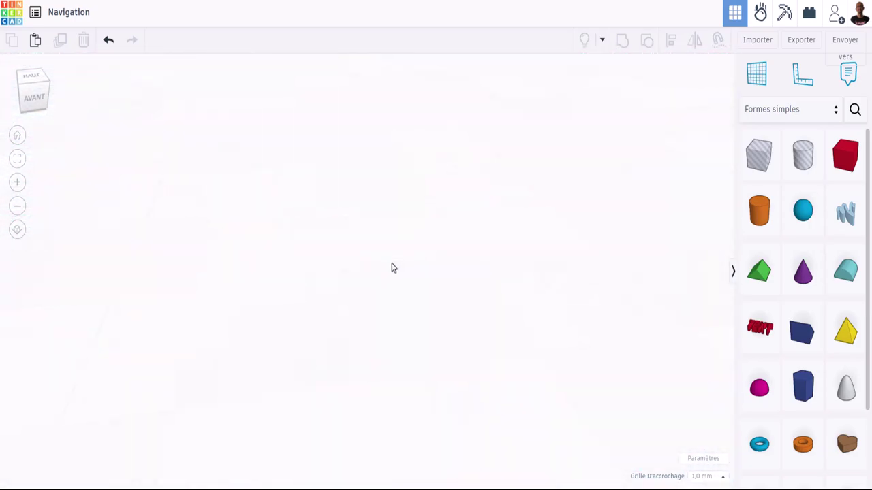
{"action": "scroll", "coordinate": [392, 267], "scroll_direction": "down", "scroll_amount": 1}
{"action": "scroll", "coordinate": [391, 267], "scroll_direction": "down", "scroll_amount": 1}
{"action": "scroll", "coordinate": [389, 265], "scroll_direction": "down", "scroll_amount": 1}
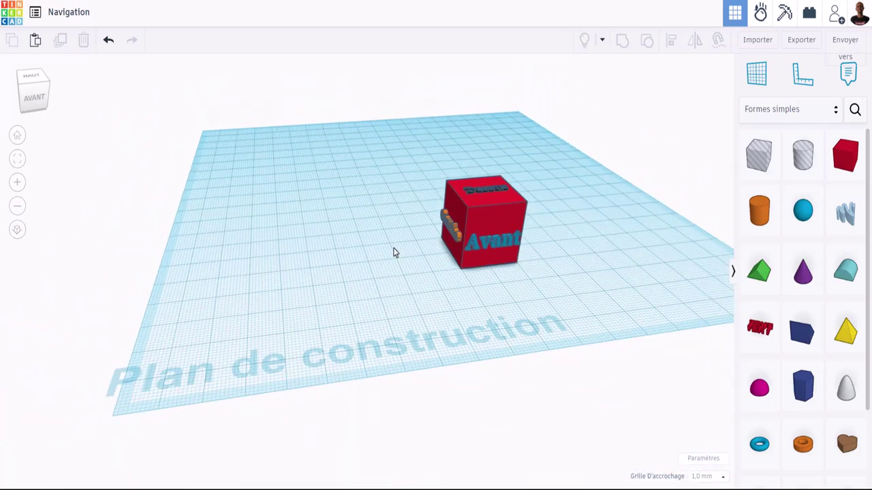
{"action": "scroll", "coordinate": [393, 250], "scroll_direction": "down", "scroll_amount": 1}
Pan and zoom in on the red cube, then orbit to reveal its orange left-side label beside Avant
{"action": "middle_click_drag", "start_coordinate": [446, 243], "coordinate": [386, 252]}
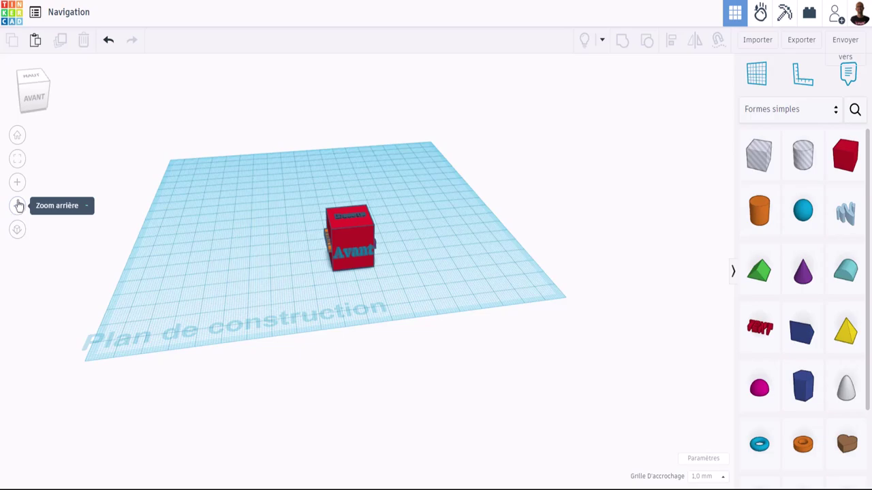
{"action": "key", "text": "minus"}
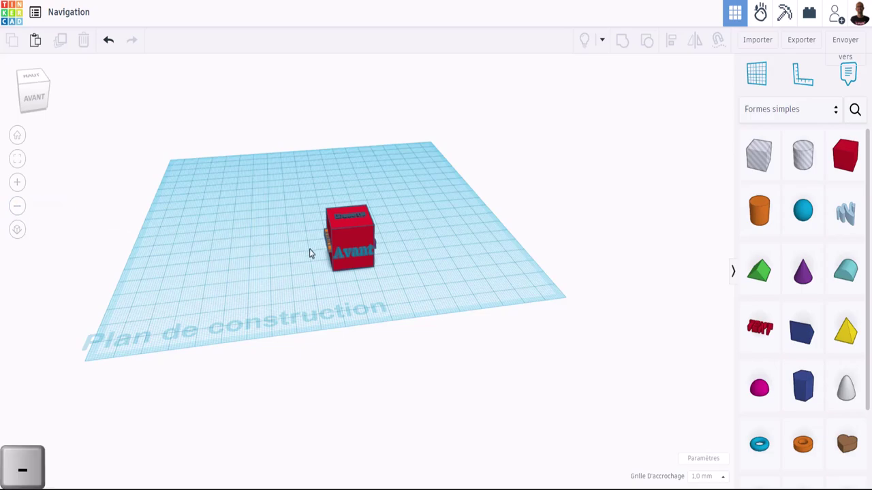
{"action": "scroll", "coordinate": [310, 253], "scroll_direction": "up", "scroll_amount": 3}
{"action": "scroll", "coordinate": [295, 216], "scroll_direction": "up", "scroll_amount": 2}
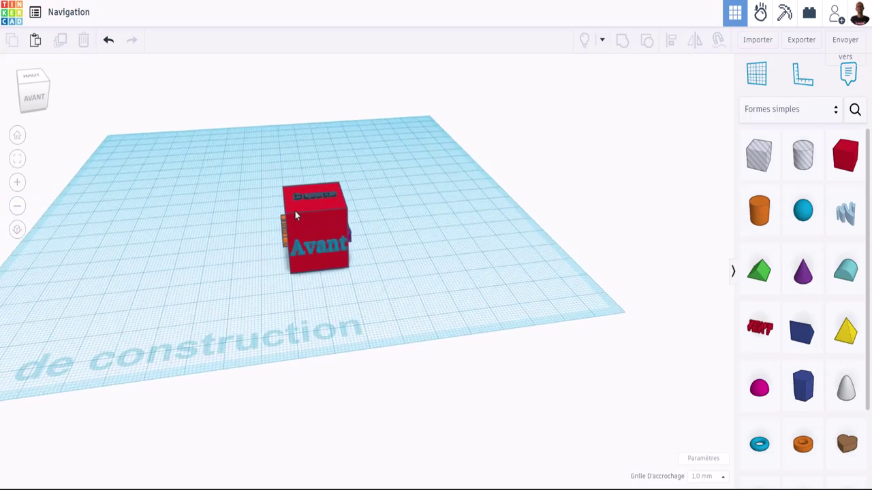
{"action": "scroll", "coordinate": [294, 215], "scroll_direction": "up", "scroll_amount": 2}
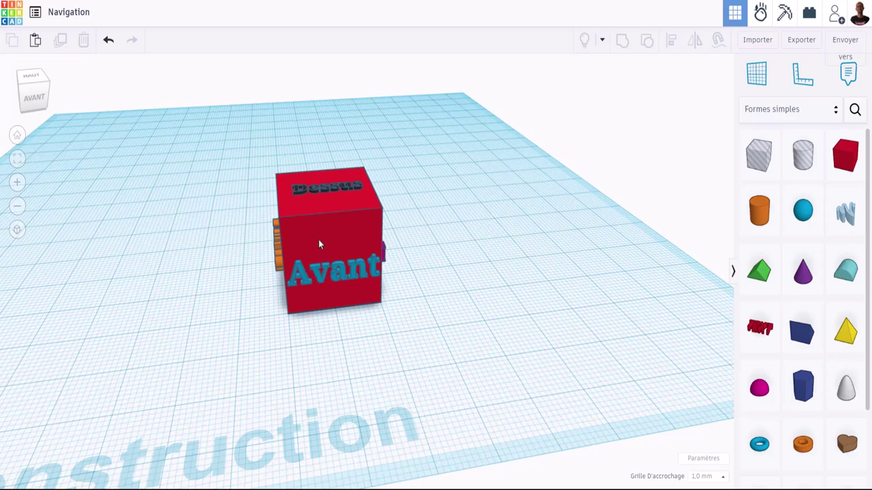
{"action": "right_click_drag", "start_coordinate": [318, 239], "coordinate": [387, 245]}
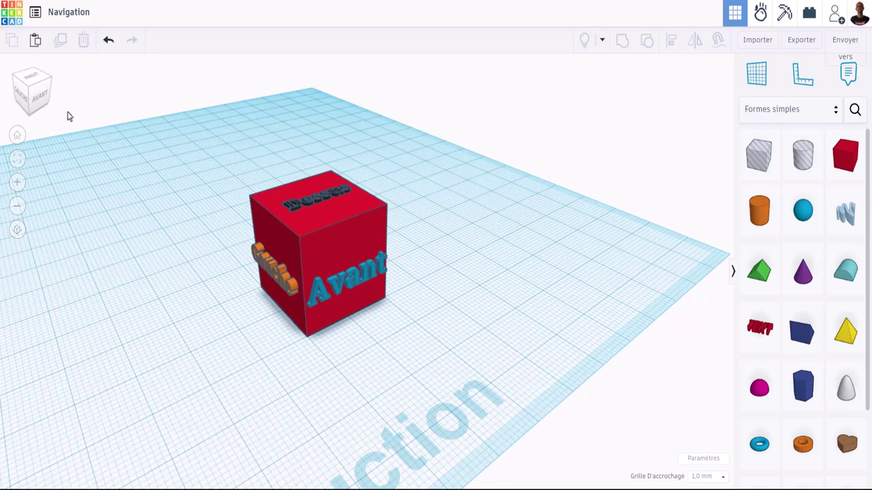
{"action": "left_click", "coordinate": [33, 79]}
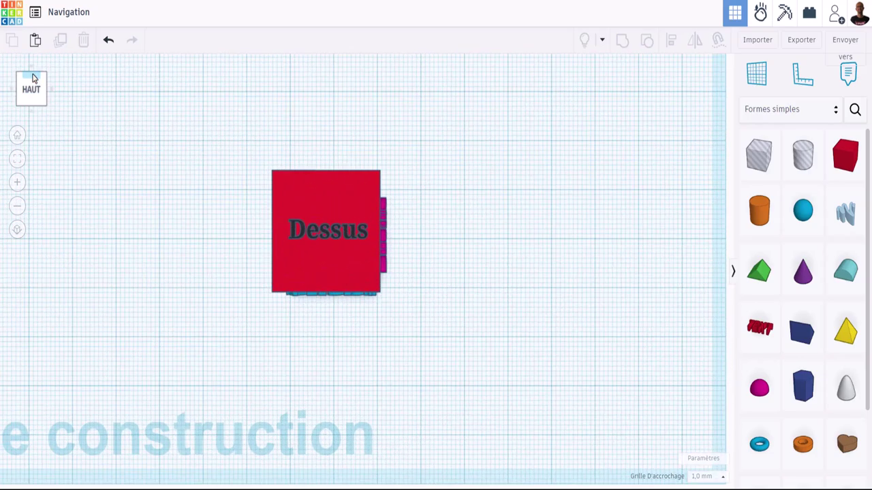
{"action": "left_click", "coordinate": [17, 232]}
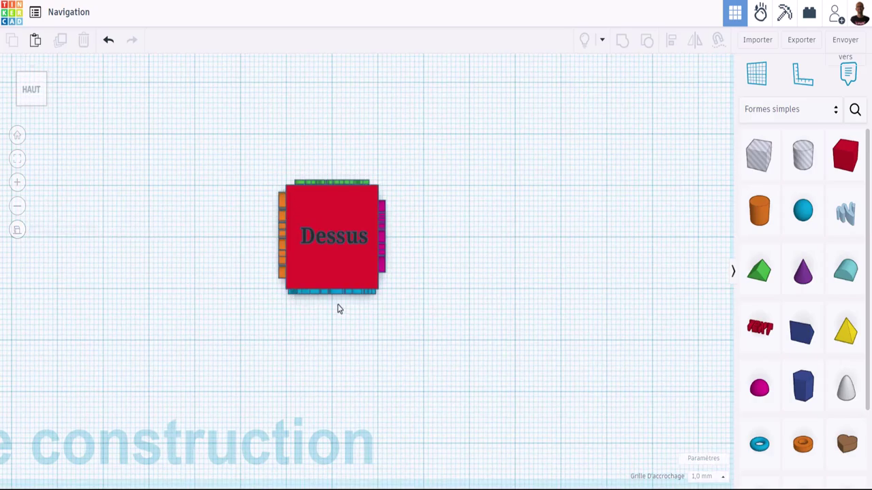
{"action": "left_click", "coordinate": [17, 230]}
{"action": "mouse_move", "coordinate": [245, 278]}
{"action": "right_mouse_down"}
{"action": "mouse_move", "coordinate": [338, 206]}
{"action": "mouse_move", "coordinate": [341, 215]}
{"action": "right_mouse_up"}
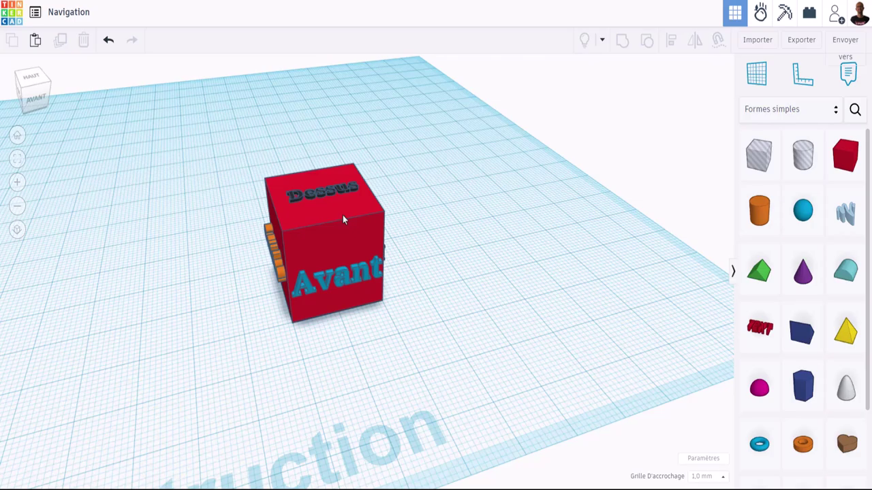
Add two red boxes and an orange cylinder to the workplane beside the lettered cube
{"action": "mouse_move", "coordinate": [405, 224]}
{"action": "right_mouse_down"}
{"action": "mouse_move", "coordinate": [398, 242]}
{"action": "mouse_move", "coordinate": [656, 193]}
{"action": "right_mouse_up"}
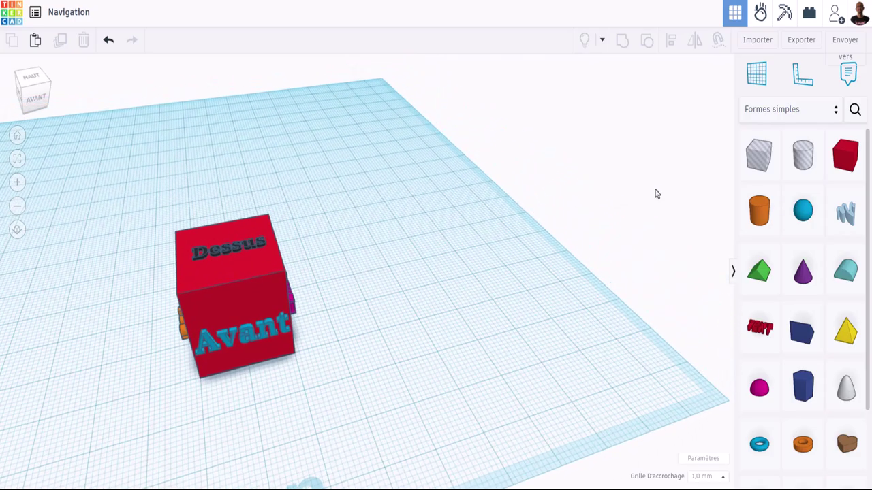
{"action": "left_click_drag", "start_coordinate": [837, 161], "coordinate": [403, 252]}
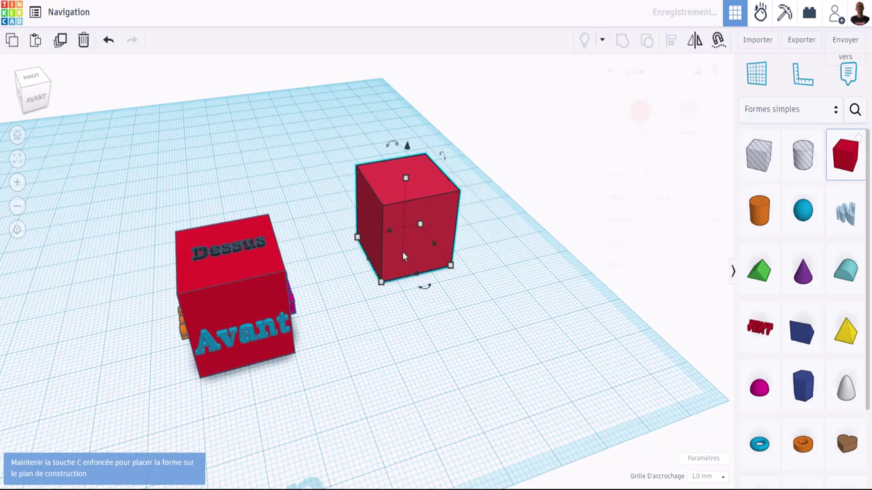
{"action": "left_click_drag", "start_coordinate": [843, 158], "coordinate": [322, 158]}
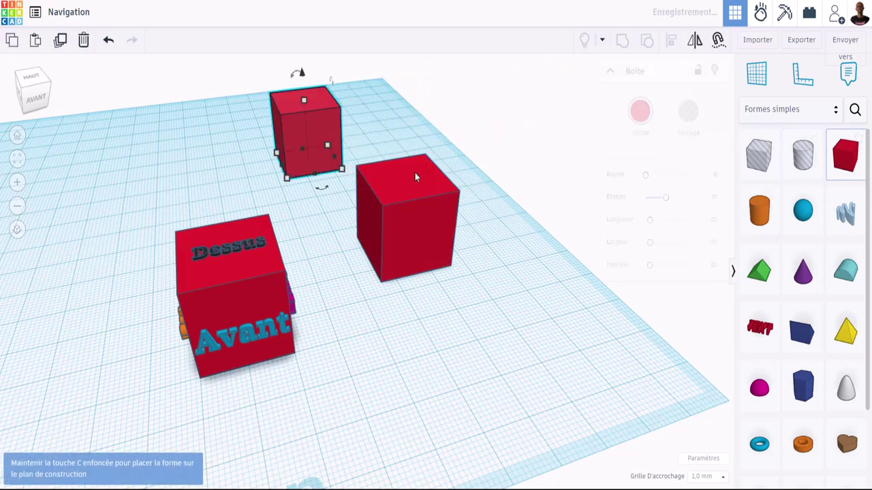
{"action": "left_click_drag", "start_coordinate": [758, 234], "coordinate": [239, 185]}
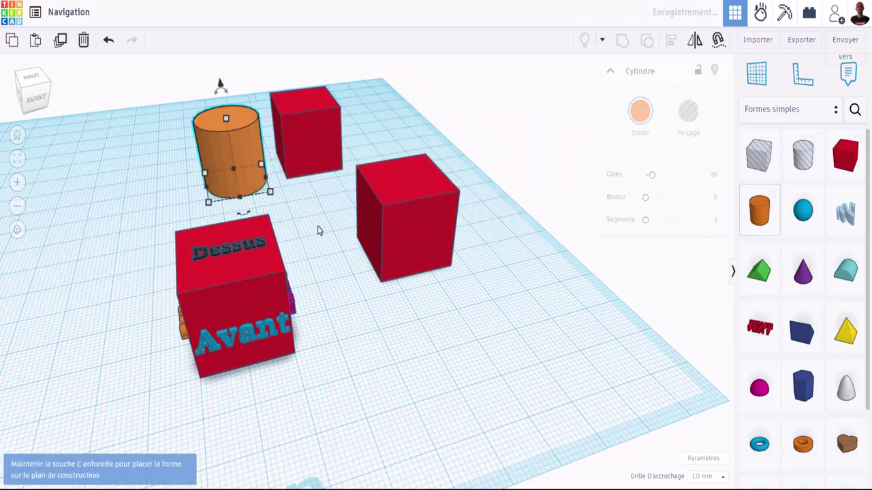
Switch to top view, select all four shapes and fit them in view
{"action": "left_click", "coordinate": [34, 80]}
{"action": "middle_click_drag", "start_coordinate": [340, 129], "coordinate": [351, 202]}
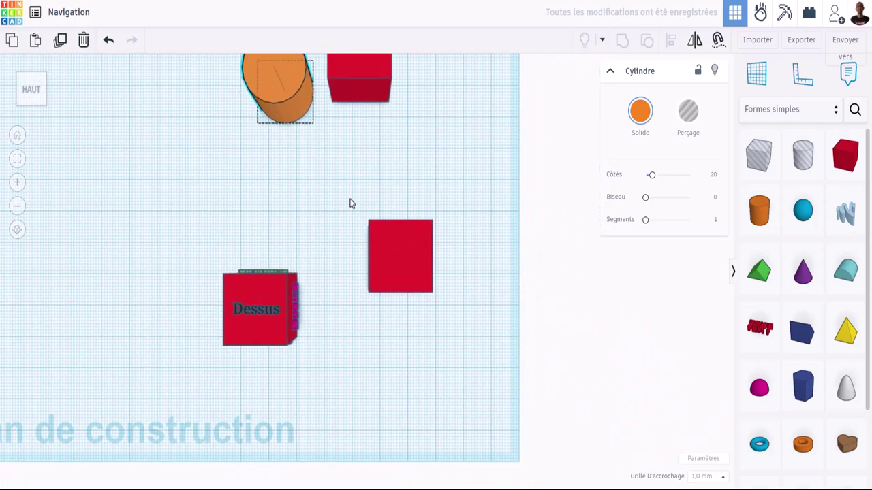
{"action": "scroll", "coordinate": [355, 203], "scroll_direction": "down", "scroll_amount": 2}
{"action": "left_click_drag", "start_coordinate": [512, 74], "coordinate": [240, 346]}
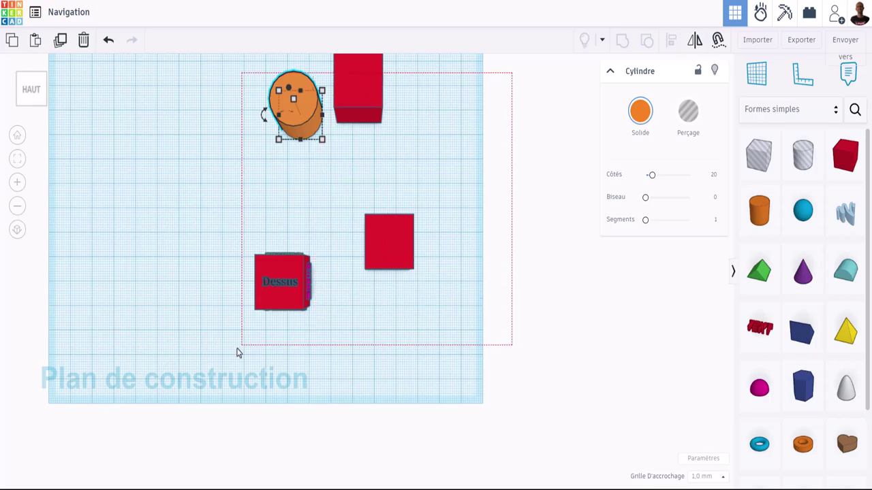
{"action": "left_click", "coordinate": [17, 160]}
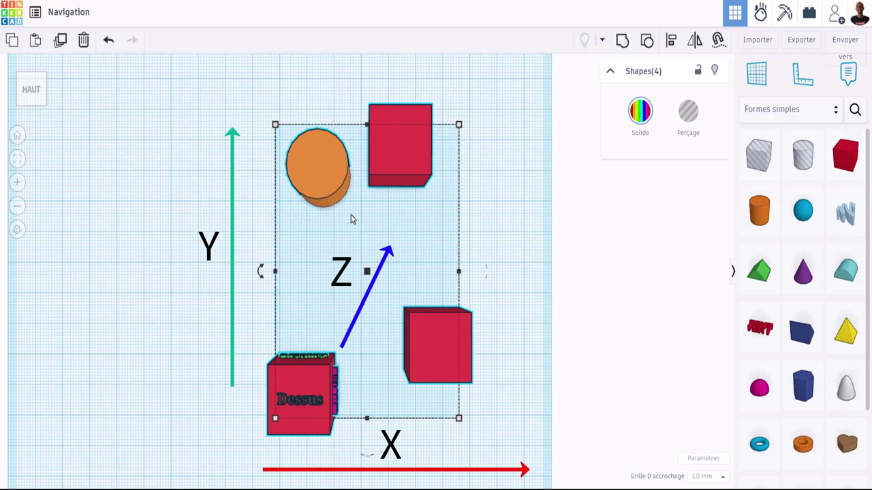
Switch the top view to orthographic projection
{"action": "left_click", "coordinate": [18, 231]}
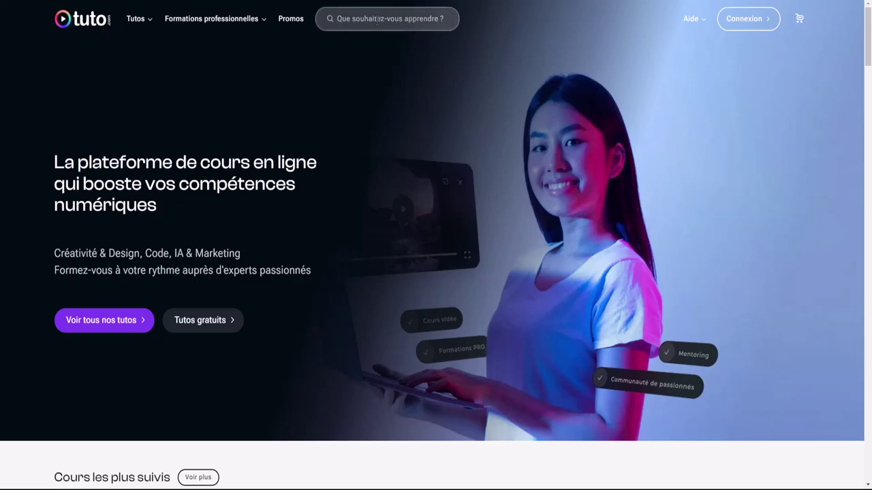
Search Tuto.com for 'tinkercad' tutorials
{"action": "left_click", "coordinate": [377, 20]}
{"action": "type", "text": "tinkercad"}
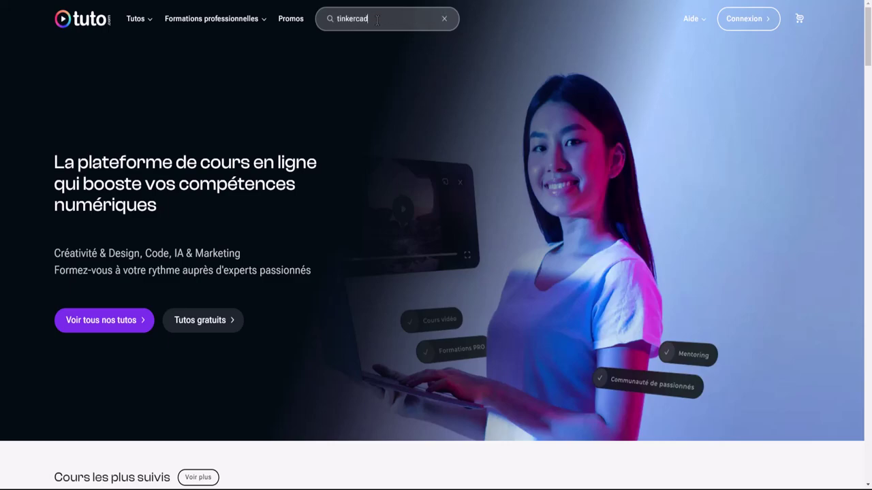
{"action": "key", "text": "Return"}
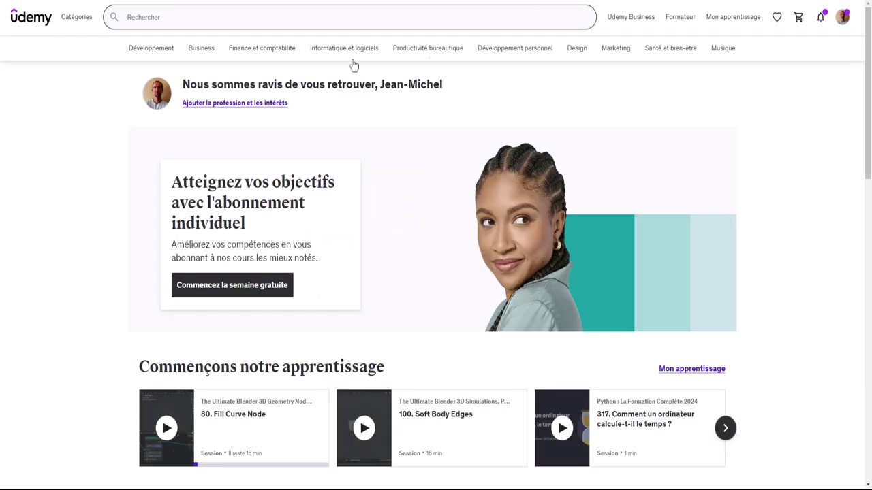
Search Udemy for 'tinkercad' and filter the results to Français-language courses
{"action": "left_click", "coordinate": [138, 16]}
{"action": "type", "text": "kercad"}
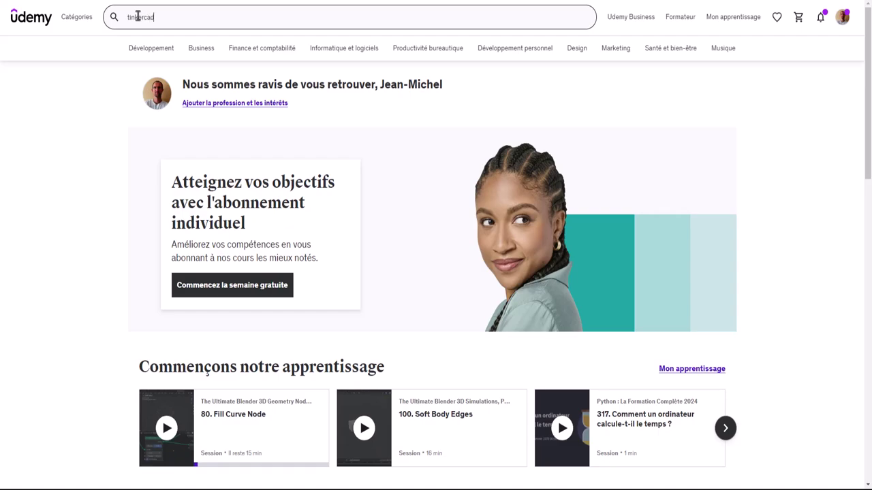
{"action": "key", "text": "Return"}
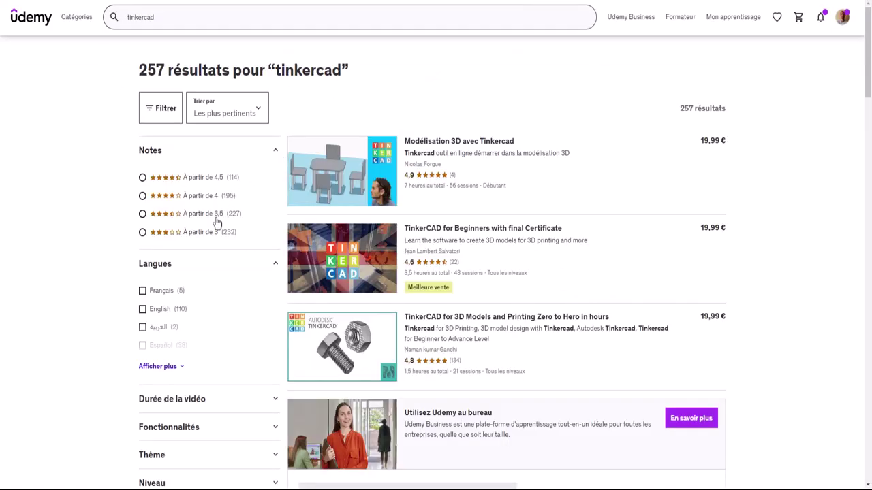
{"action": "scroll", "coordinate": [217, 224], "scroll_direction": "down", "scroll_amount": 3}
{"action": "left_click", "coordinate": [142, 192]}
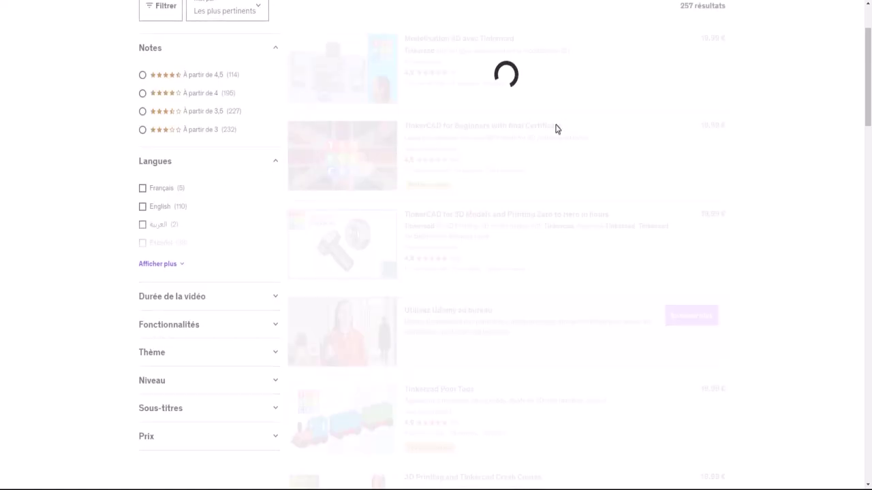